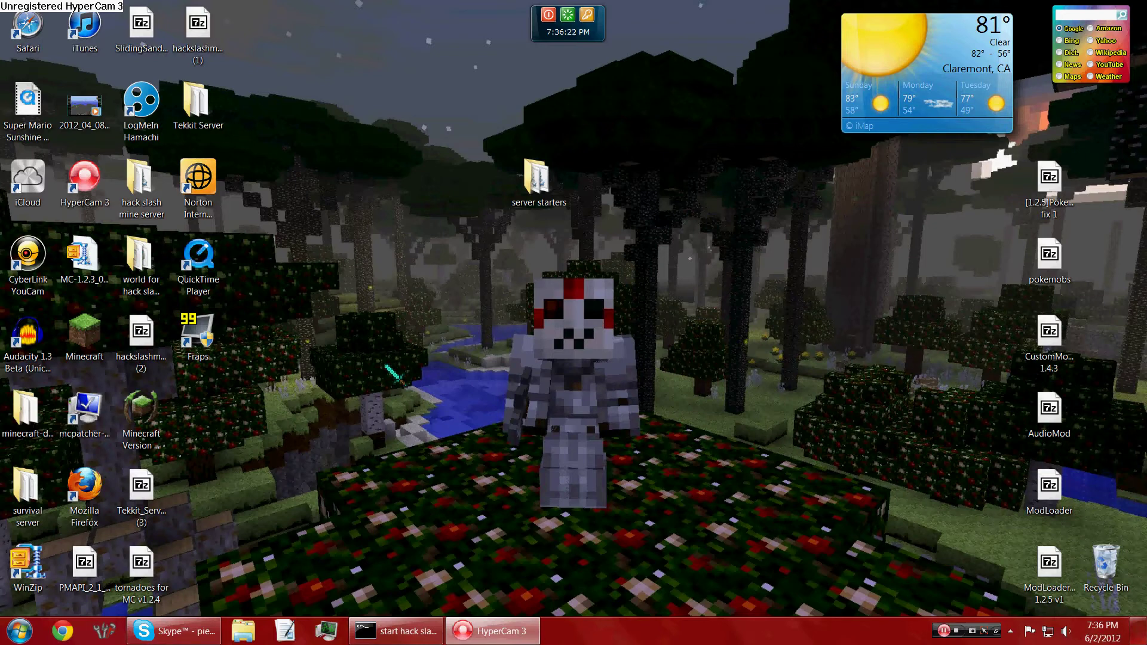
Move the pokemobs archive from the desktop to the Recycle Bin and put the "fix 1" archive in its place
{"action": "mouse_move", "coordinate": [934, 4]}
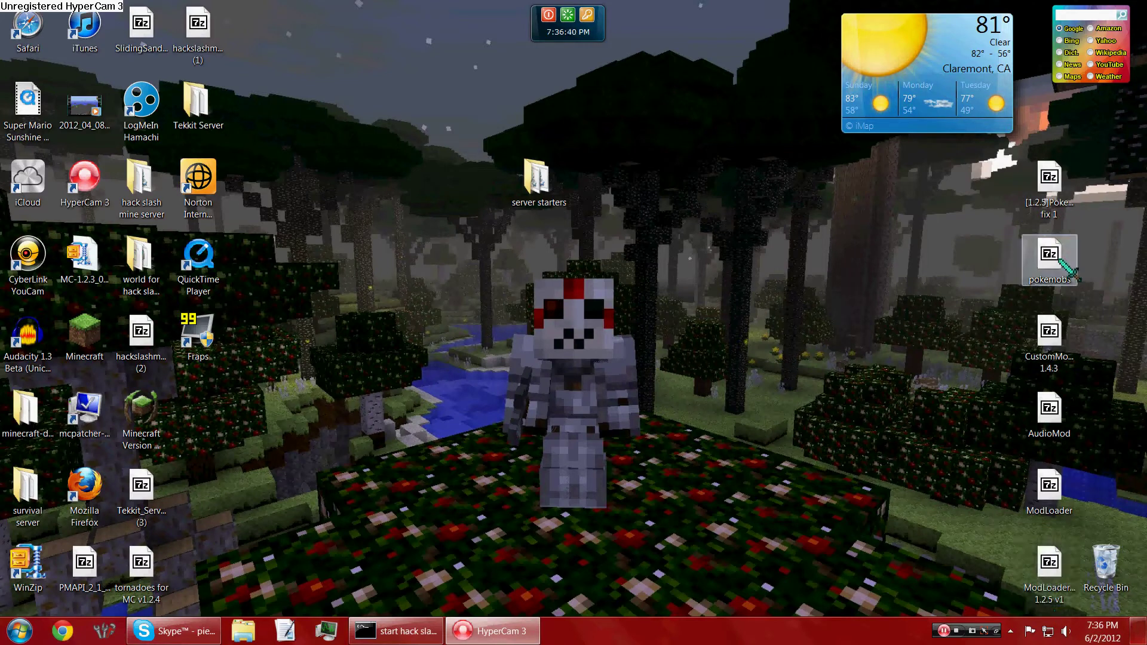
{"action": "left_click_drag", "start_coordinate": [1062, 261], "coordinate": [1102, 541]}
{"action": "left_click_drag", "start_coordinate": [1050, 179], "coordinate": [1050, 263]}
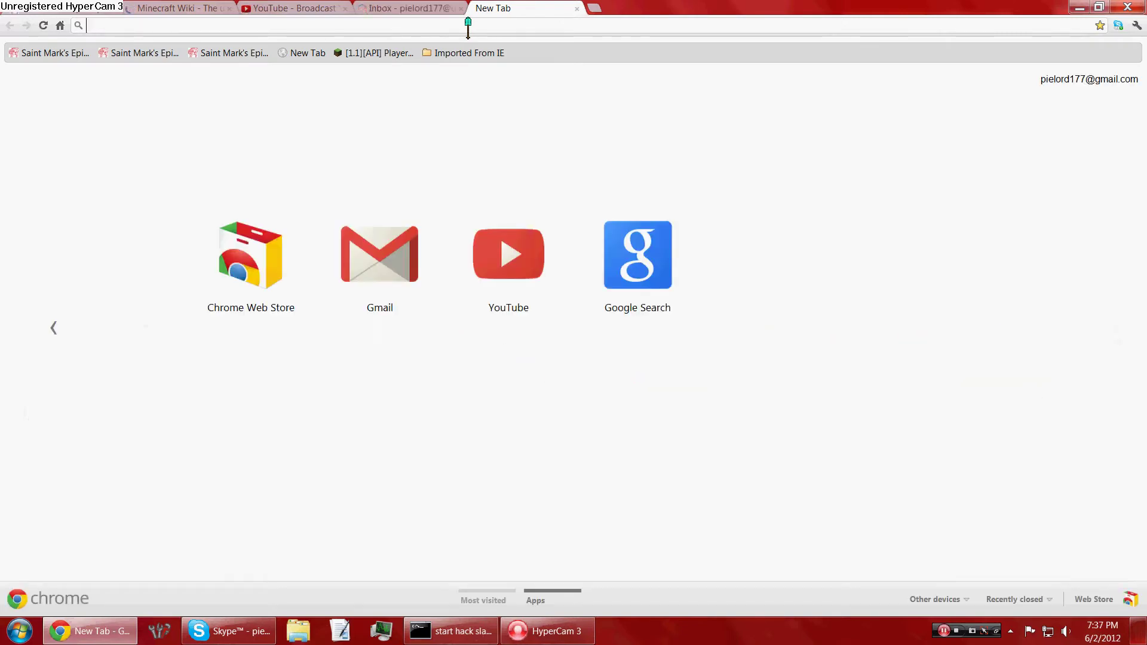
Search the web for pokemobs in Chrome and open the Download section of the [1.2.5] The Official PokeMobs forum topic
{"action": "type", "text": "pokemobs"}
{"action": "key", "text": "Return"}
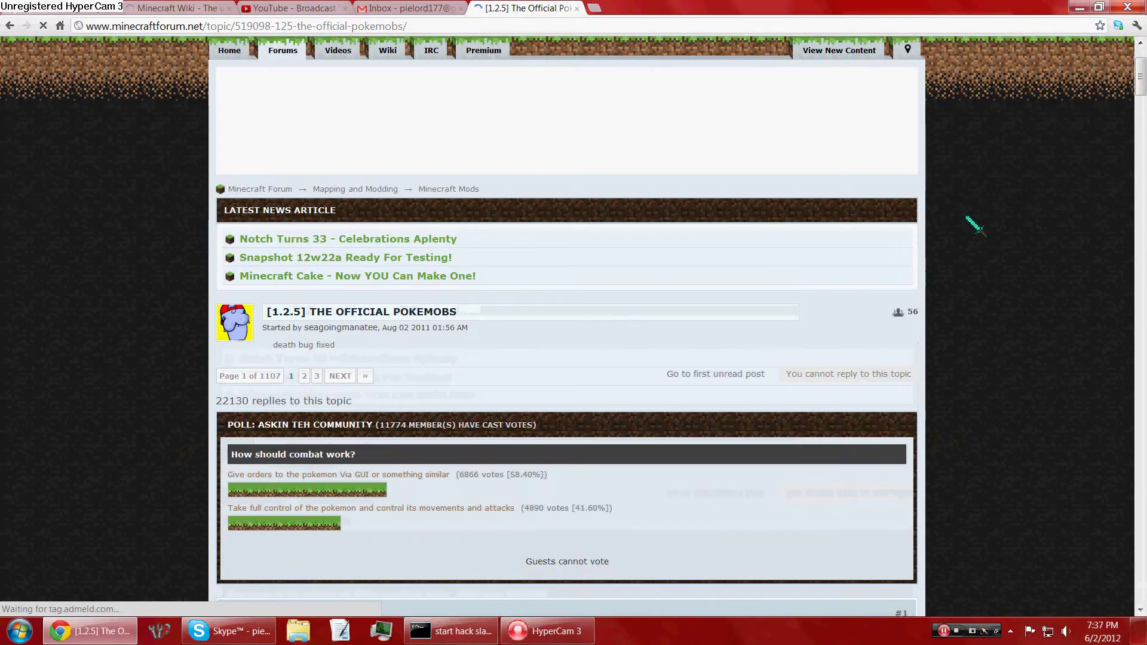
{"action": "scroll", "coordinate": [942, 253], "scroll_direction": "down", "scroll_amount": 12}
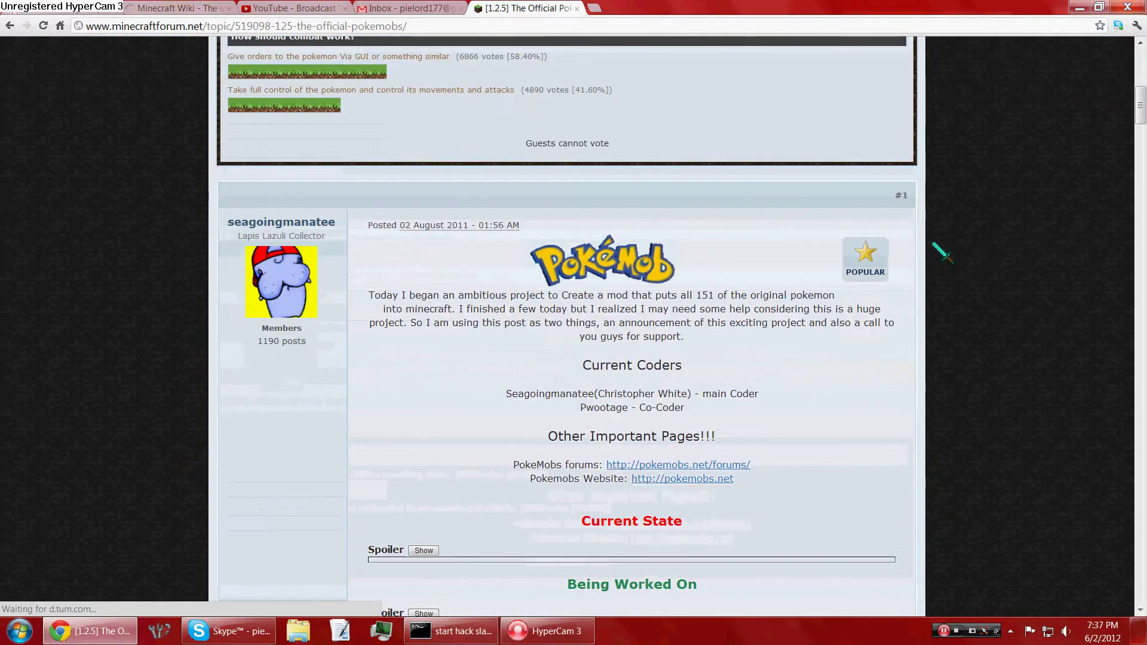
{"action": "scroll", "coordinate": [942, 253], "scroll_direction": "down", "scroll_amount": 17}
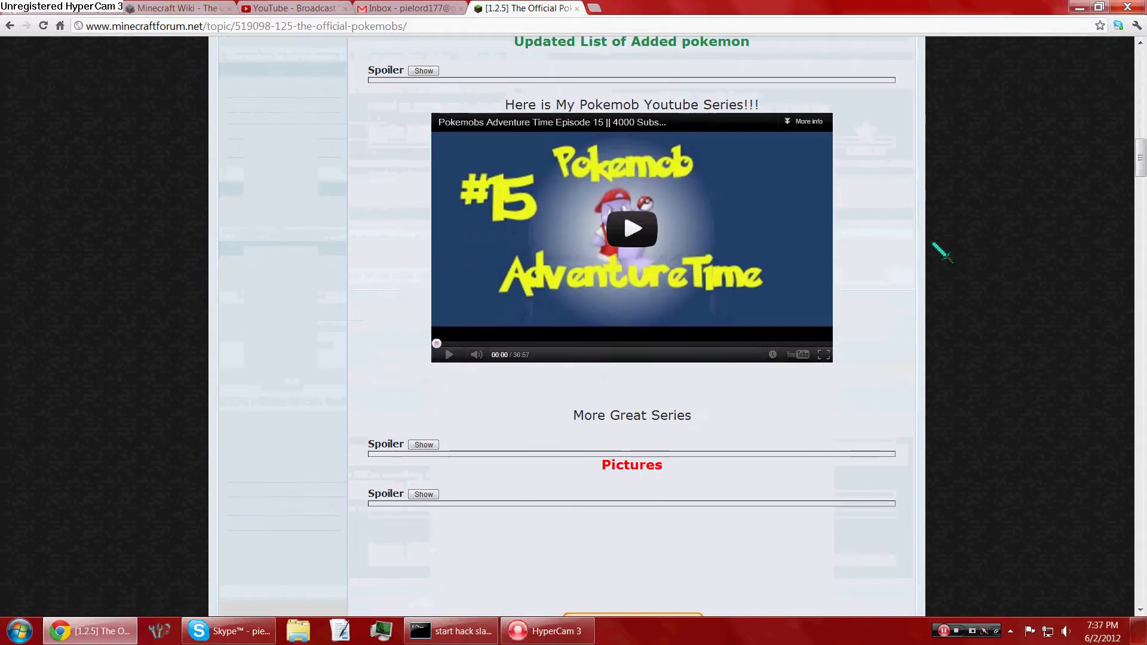
{"action": "scroll", "coordinate": [942, 253], "scroll_direction": "down", "scroll_amount": 1}
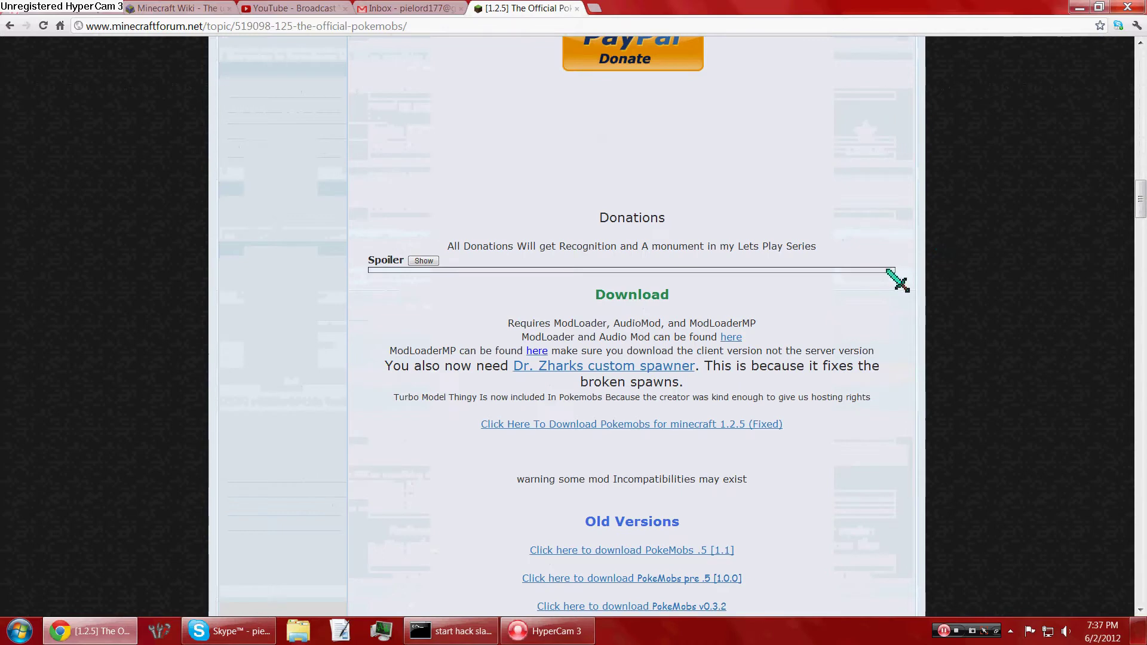
Open the topic's linked page for ModLoader and AudioMod, dismiss the Norton alert, and find the ModLoader 1.2.5 download links
{"action": "left_click", "coordinate": [731, 339]}
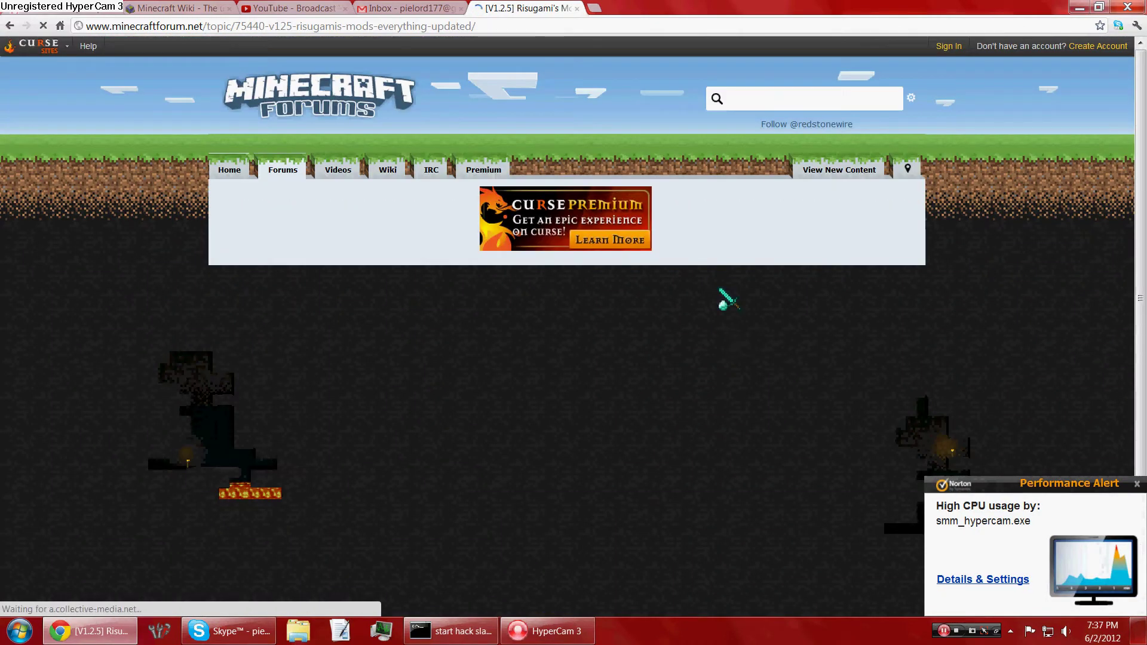
{"action": "scroll", "coordinate": [833, 239], "scroll_direction": "down", "scroll_amount": 3}
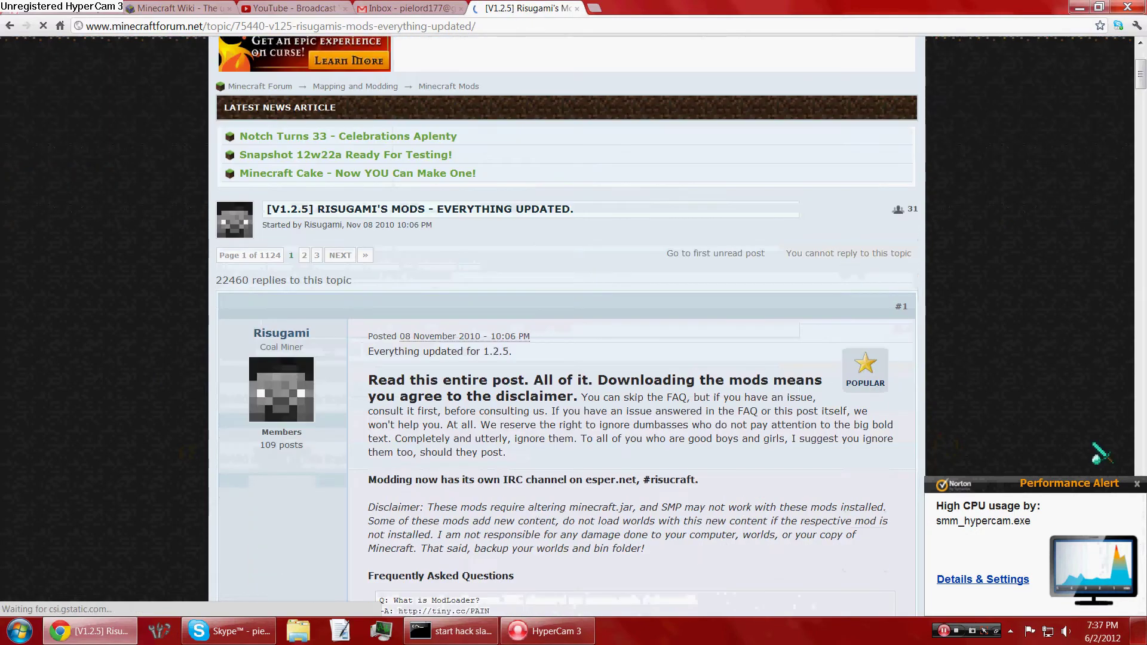
{"action": "left_click", "coordinate": [1137, 484]}
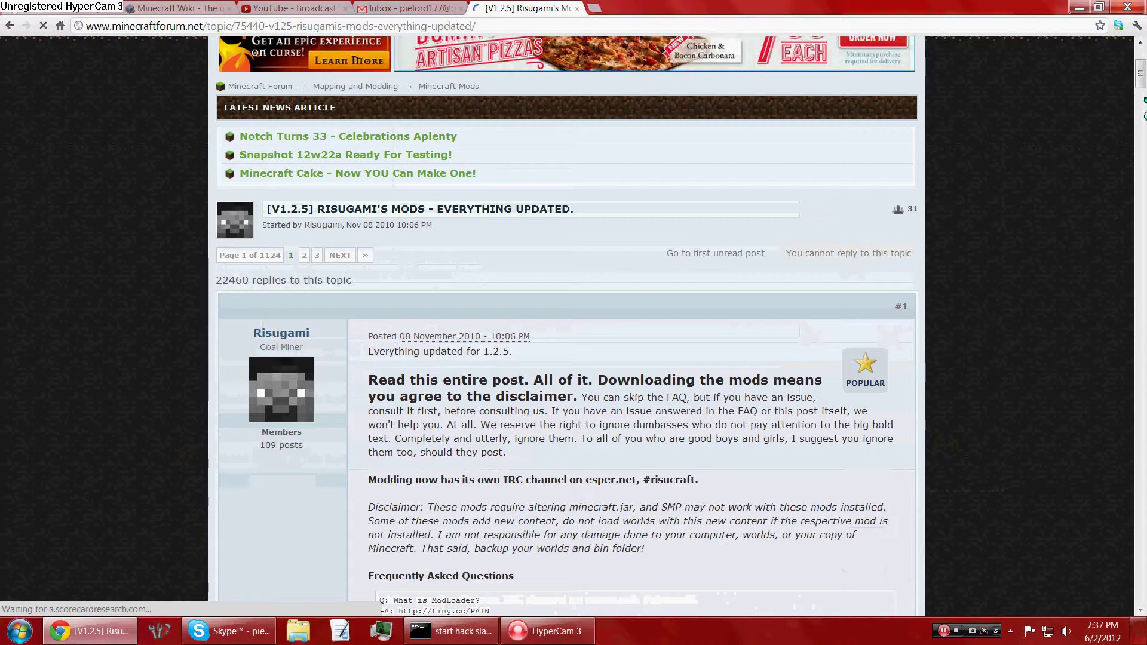
{"action": "scroll", "coordinate": [914, 228], "scroll_direction": "down", "scroll_amount": 5}
{"action": "scroll", "coordinate": [902, 325], "scroll_direction": "down", "scroll_amount": 10}
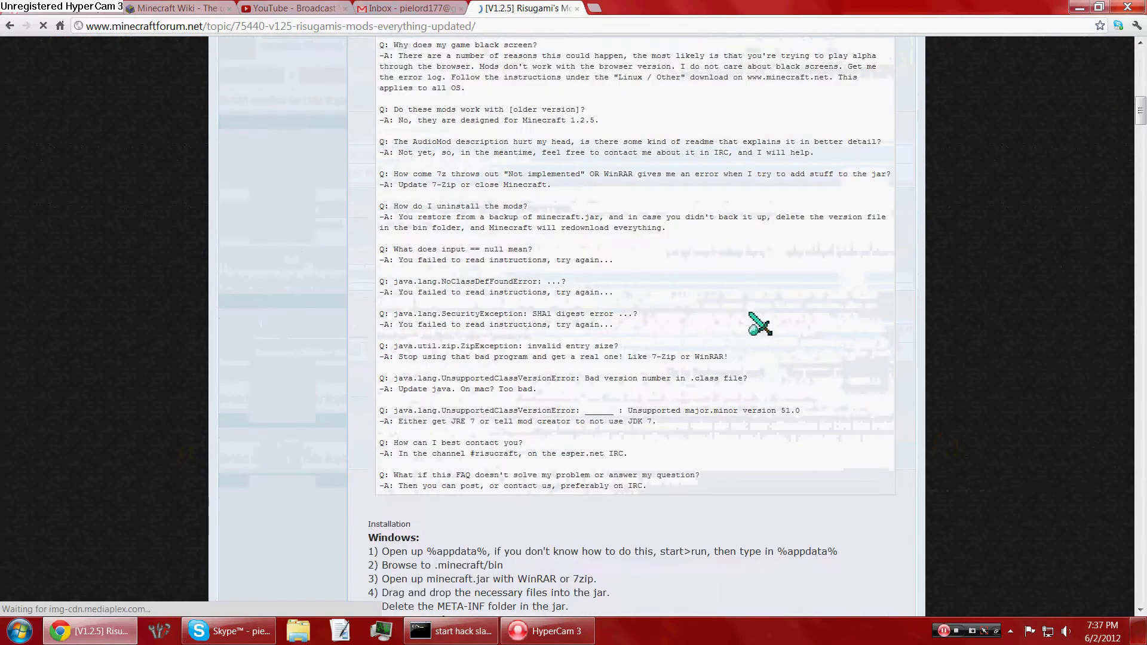
{"action": "scroll", "coordinate": [751, 314], "scroll_direction": "down", "scroll_amount": 8}
{"action": "scroll", "coordinate": [758, 325], "scroll_direction": "down", "scroll_amount": 6}
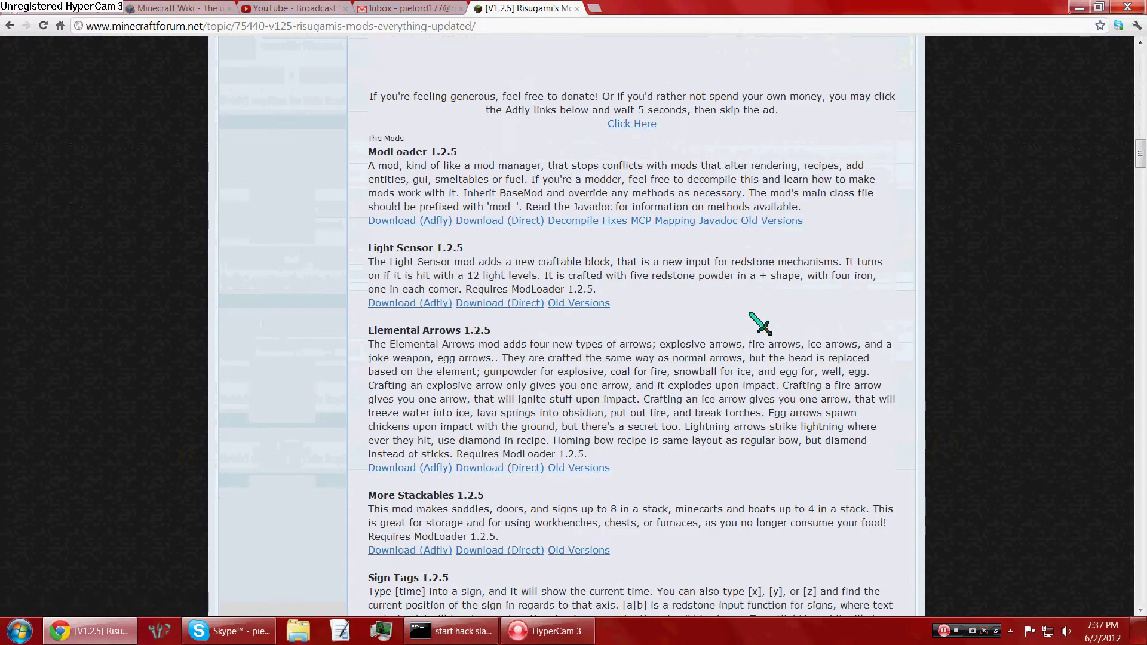
{"action": "scroll", "coordinate": [754, 320], "scroll_direction": "down", "scroll_amount": 1}
{"action": "scroll", "coordinate": [751, 312], "scroll_direction": "up", "scroll_amount": 1}
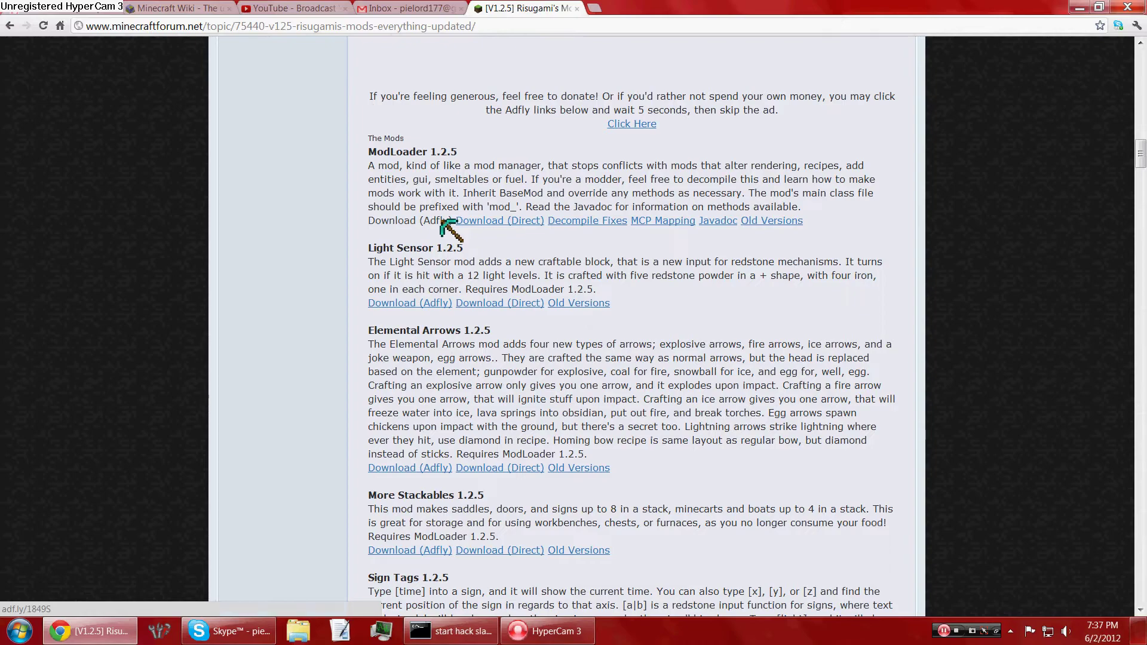
Find the AudioMod 1.2.5 entry and its download links in Risugami's mod list
{"action": "scroll", "coordinate": [327, 227], "scroll_direction": "down", "scroll_amount": 7}
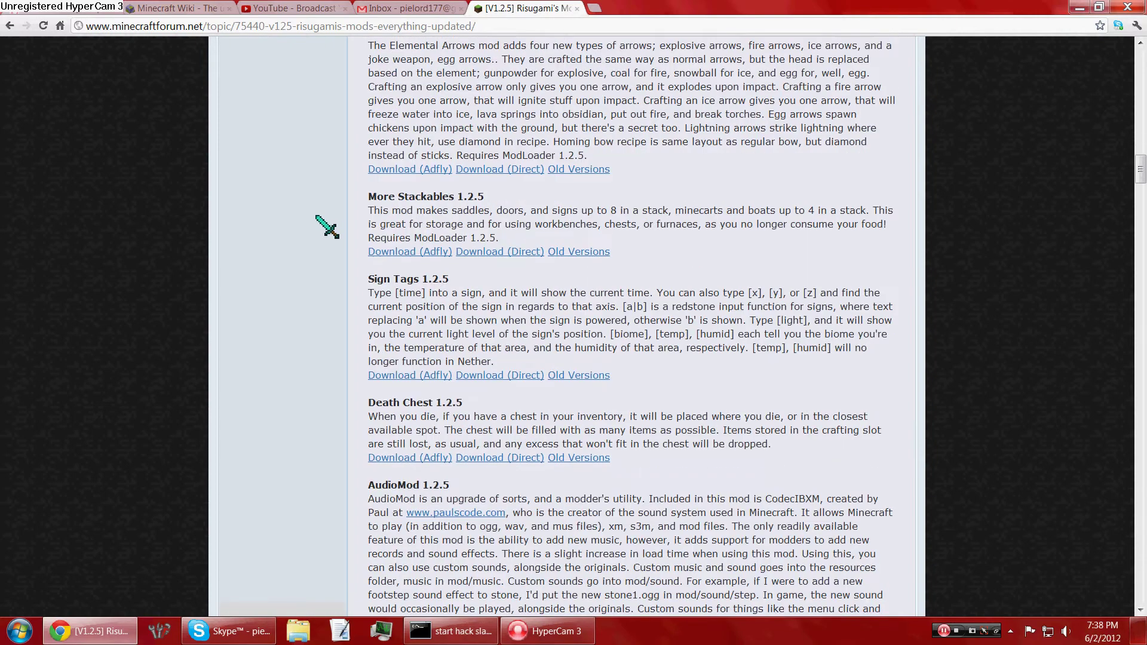
{"action": "scroll", "coordinate": [325, 248], "scroll_direction": "up", "scroll_amount": 4}
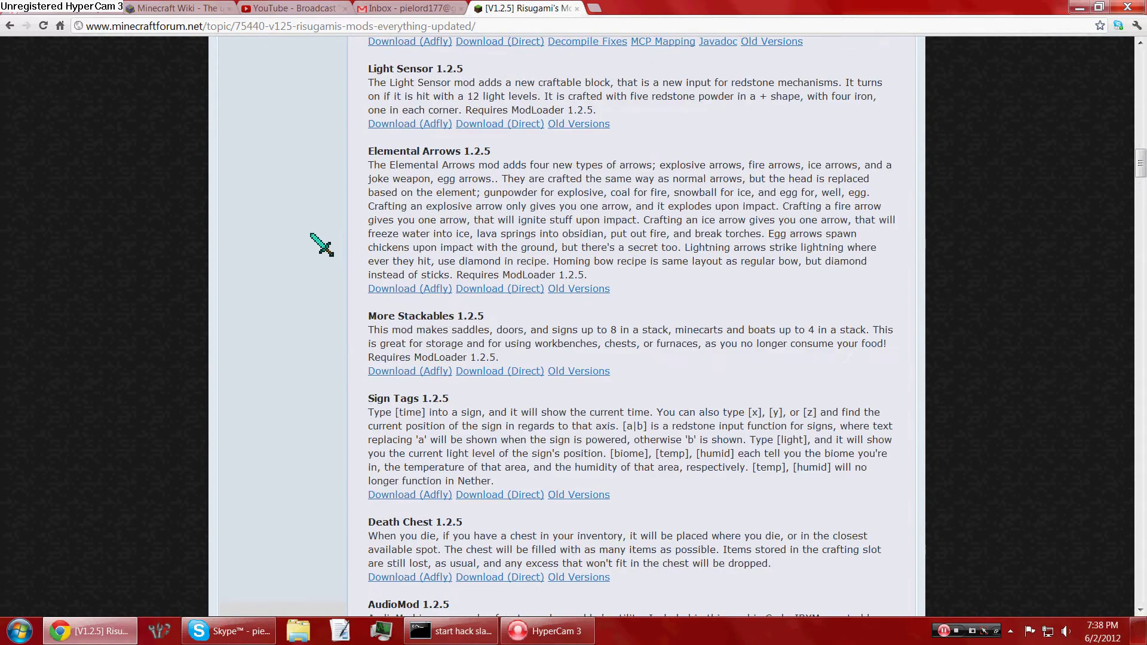
{"action": "scroll", "coordinate": [429, 98], "scroll_direction": "up", "scroll_amount": 3}
{"action": "scroll", "coordinate": [394, 239], "scroll_direction": "down", "scroll_amount": 9}
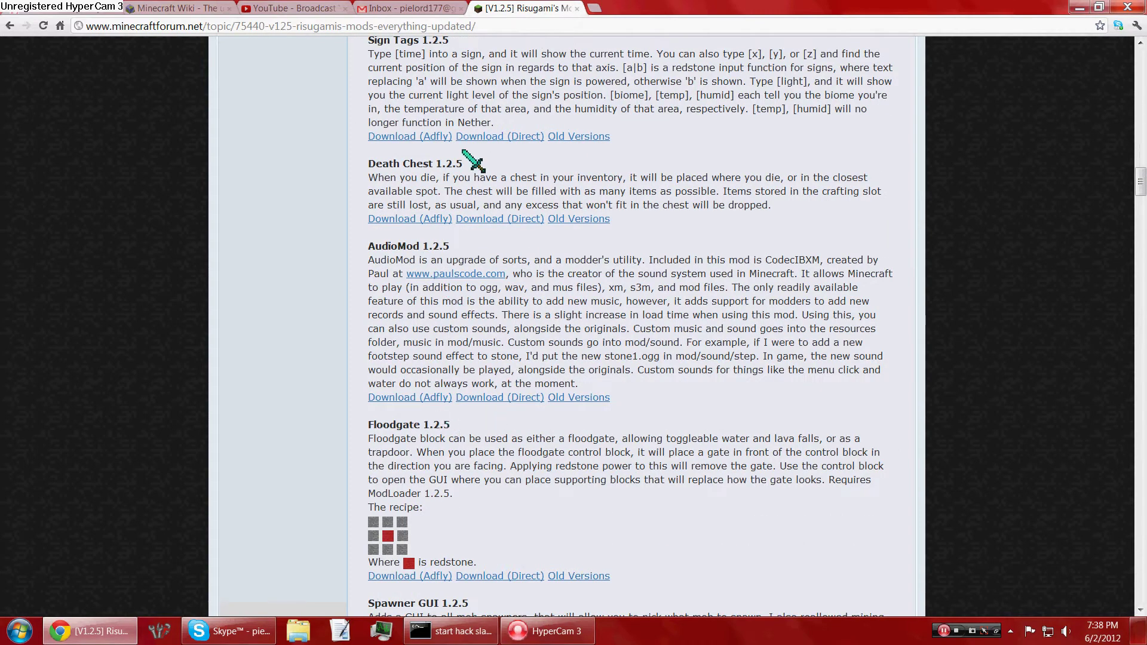
Go back to the PokeMobs topic's Download section and check where its ModLoaderMP link leads, then leave that page
{"action": "left_click", "coordinate": [12, 27]}
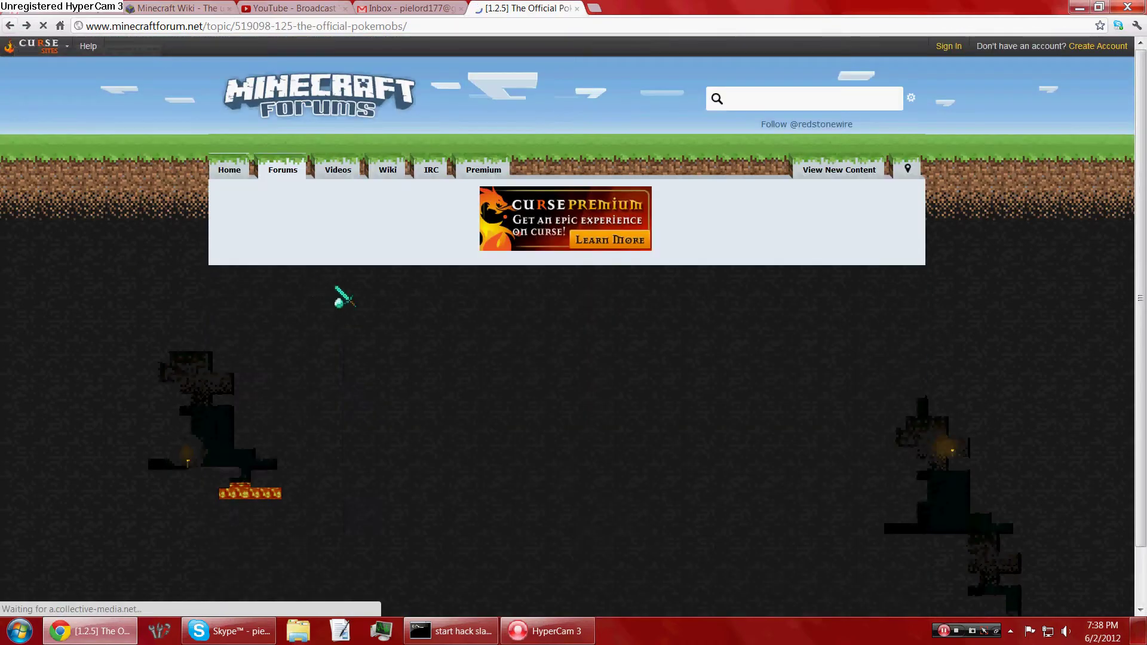
{"action": "scroll", "coordinate": [345, 297], "scroll_direction": "down", "scroll_amount": 20}
{"action": "scroll", "coordinate": [346, 297], "scroll_direction": "down", "scroll_amount": 8}
{"action": "scroll", "coordinate": [341, 295], "scroll_direction": "down", "scroll_amount": 1}
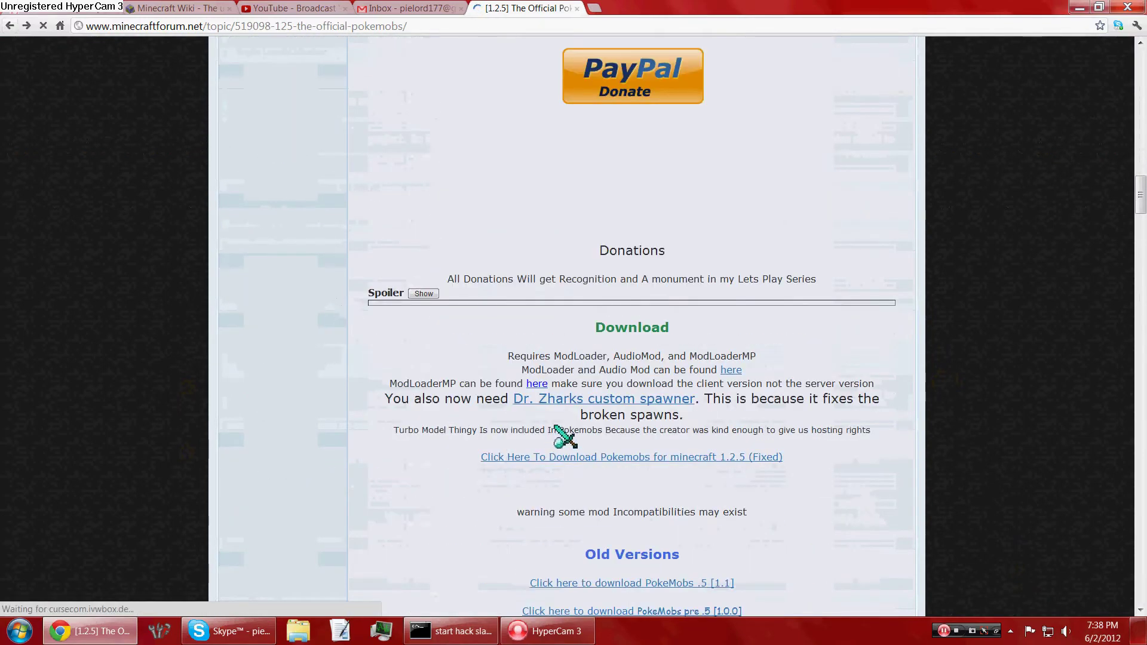
{"action": "left_click", "coordinate": [537, 384]}
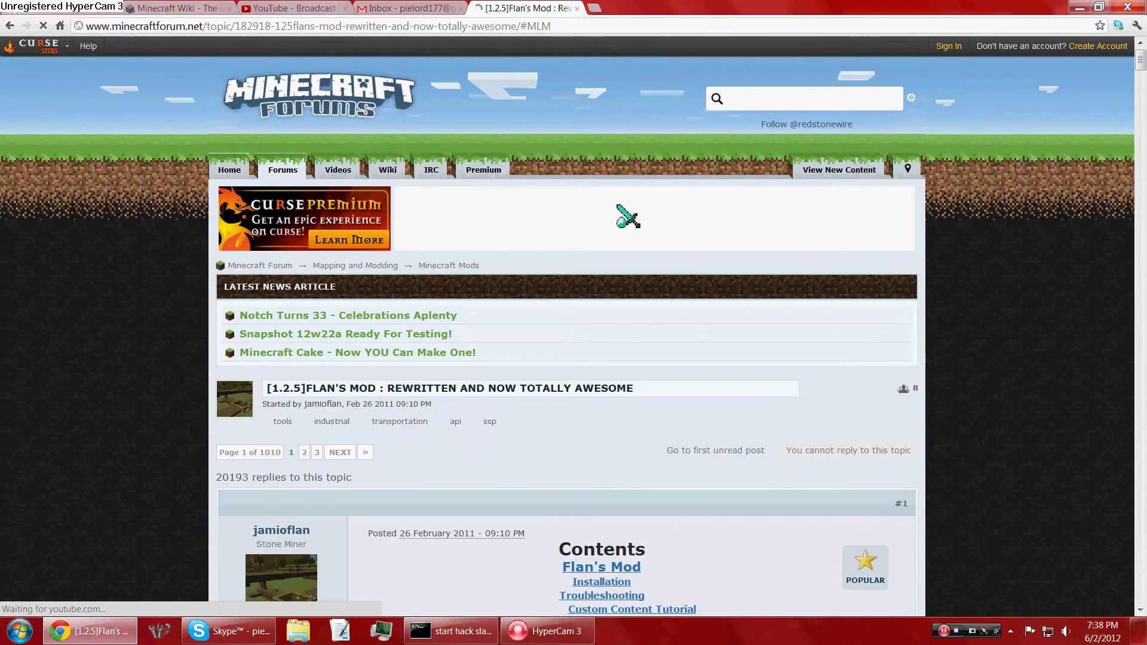
{"action": "scroll", "coordinate": [621, 270], "scroll_direction": "down", "scroll_amount": 4}
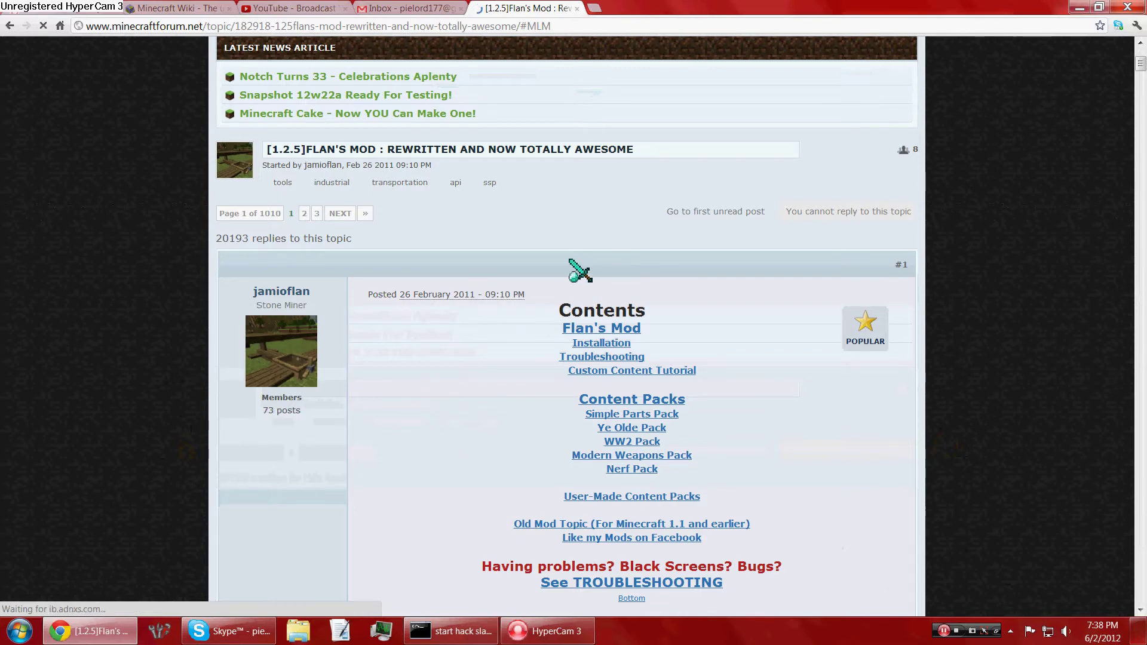
{"action": "left_click", "coordinate": [10, 26]}
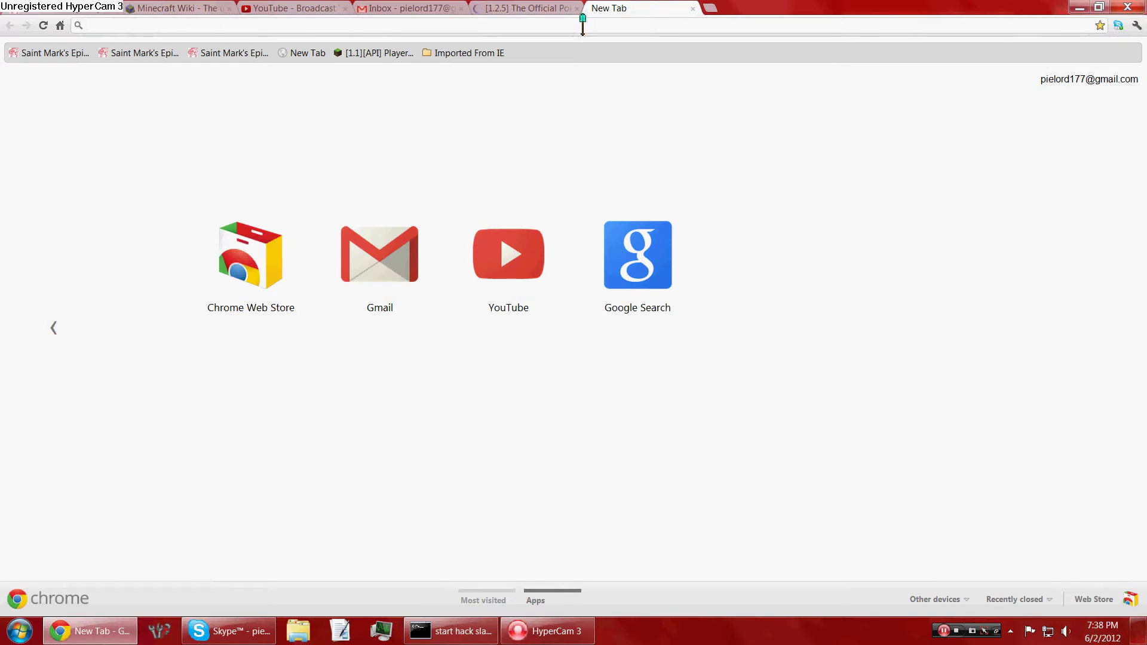
Look up modloadermp in a new tab and open the [1.2.5] SDK's Mods topic with the ModLoaderMP client links
{"action": "type", "text": "mod"}
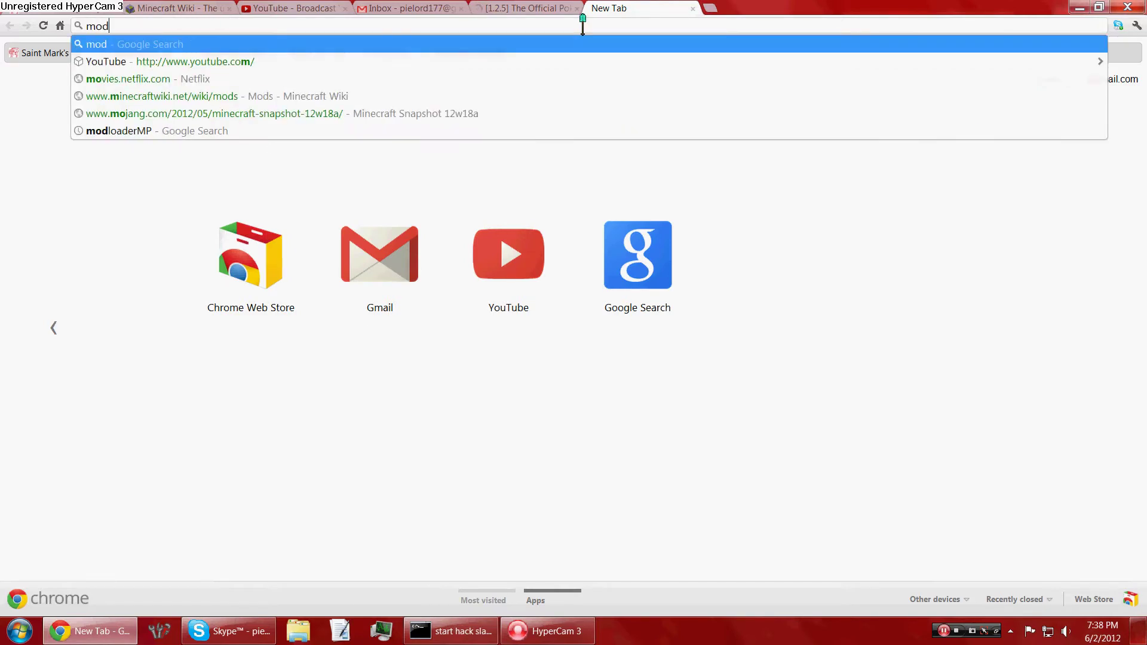
{"action": "type", "text": "loadermp-only/"}
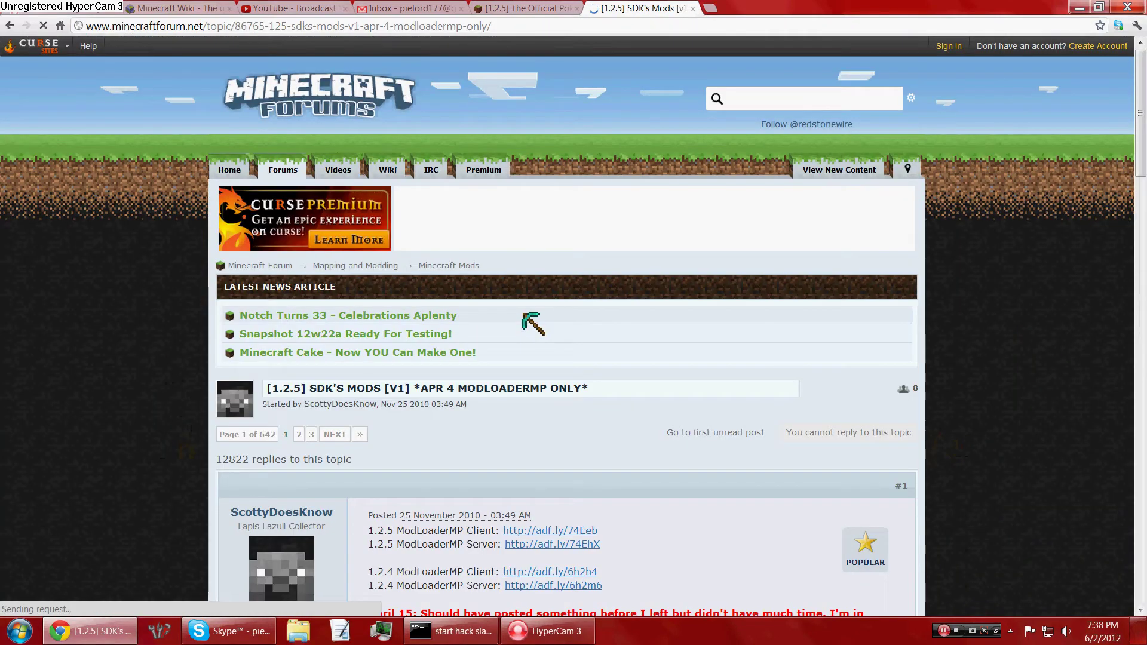
{"action": "scroll", "coordinate": [562, 442], "scroll_direction": "down", "scroll_amount": 1}
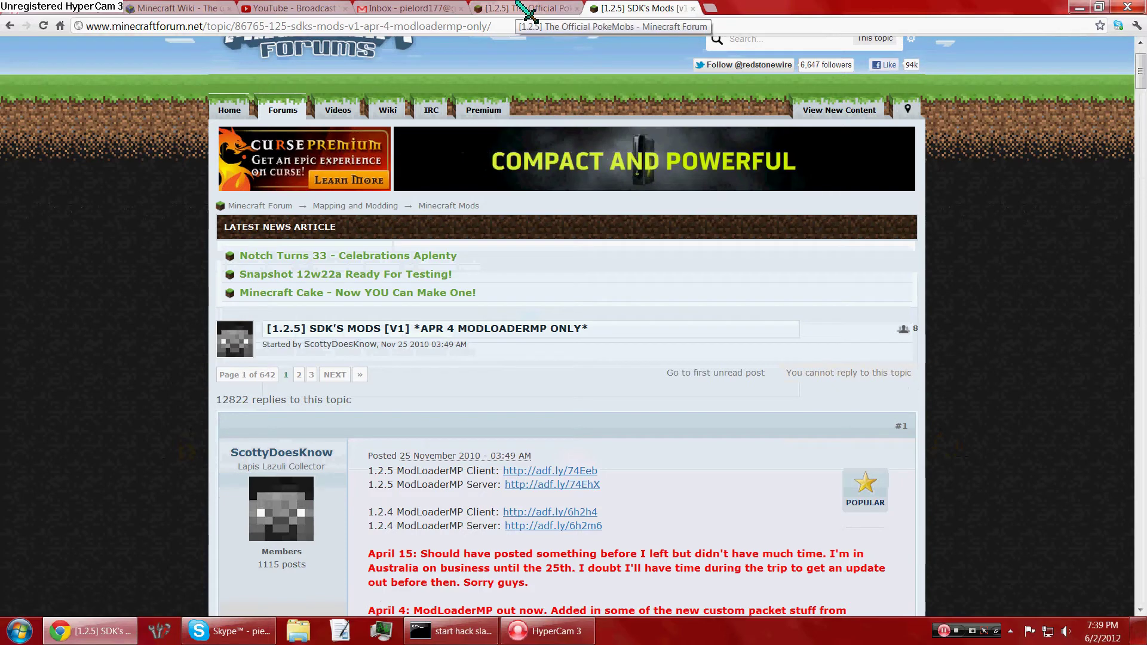
From the PokeMobs topic, open Dr. Zhark's custom spawner page and find the CustomMobSpawner download list
{"action": "left_click", "coordinate": [527, 9]}
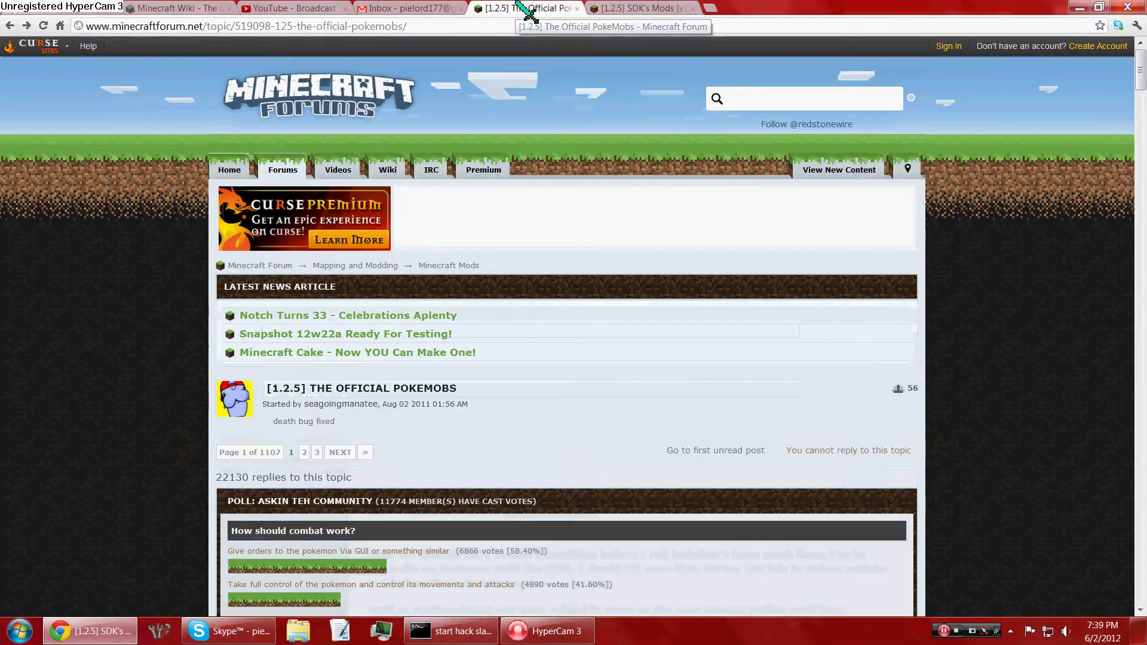
{"action": "scroll", "coordinate": [136, 406], "scroll_direction": "down", "scroll_amount": 3}
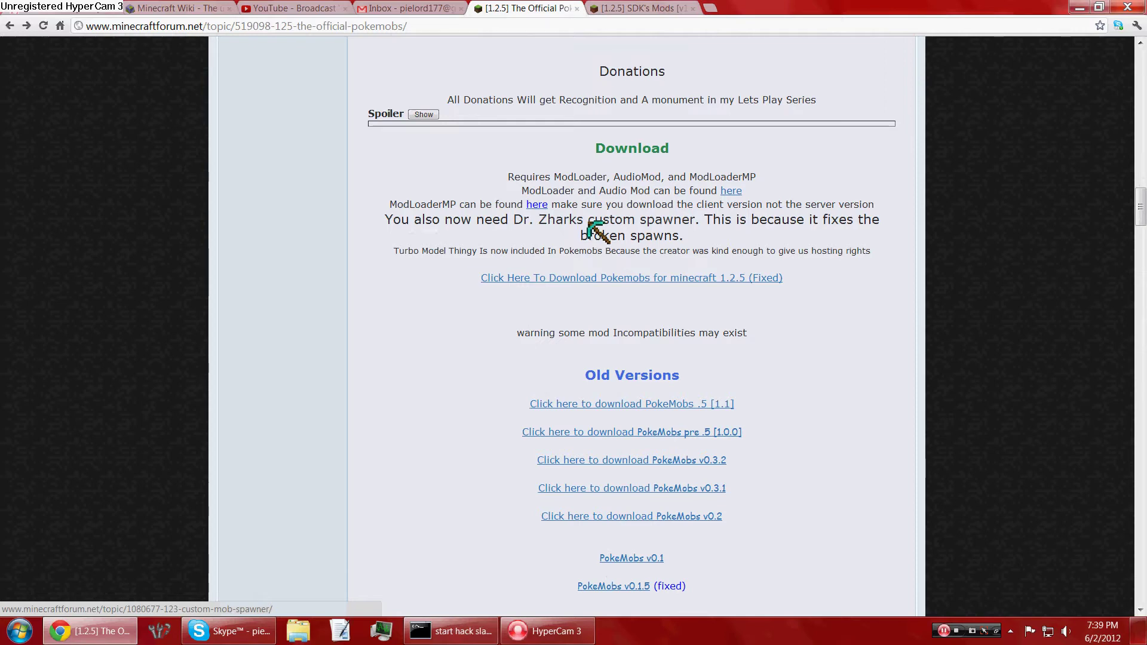
{"action": "left_click", "coordinate": [589, 222]}
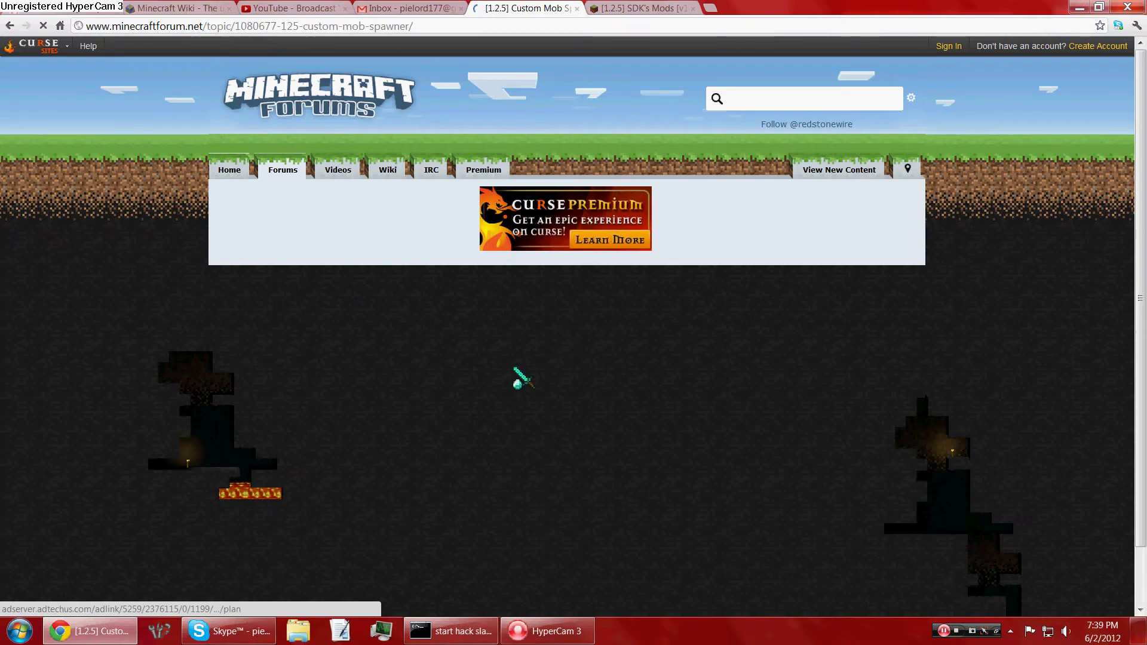
{"action": "scroll", "coordinate": [524, 378], "scroll_direction": "down", "scroll_amount": 1}
{"action": "scroll", "coordinate": [524, 378], "scroll_direction": "down", "scroll_amount": 6}
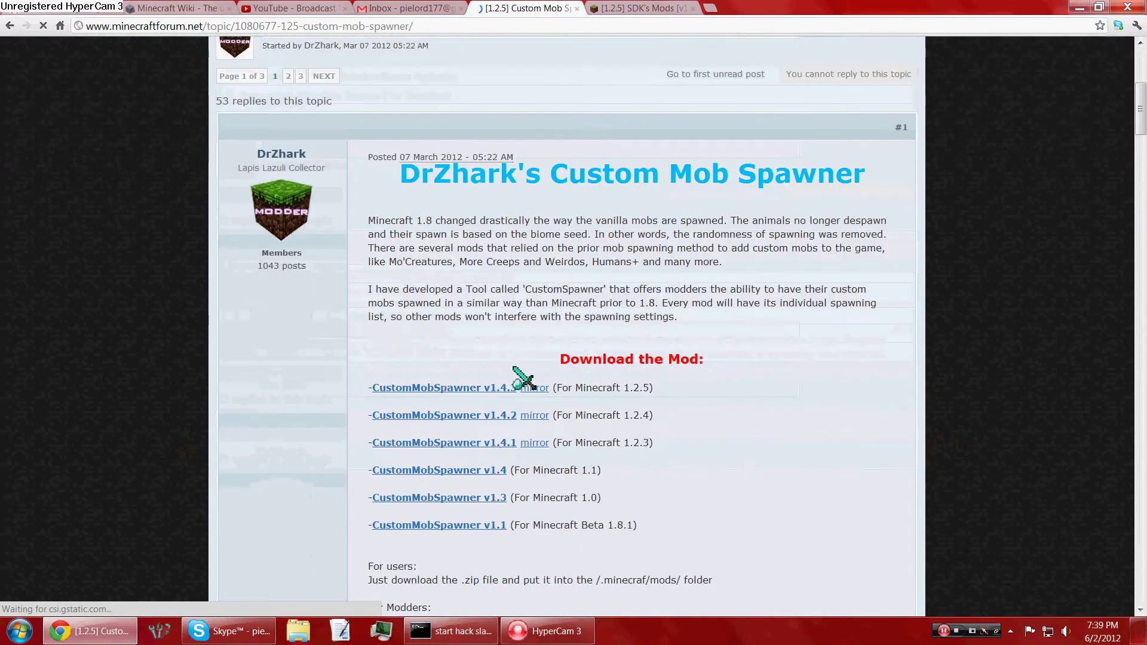
Return to the PokeMobs topic and bring up the download link for Pokemobs for Minecraft 1.2.5 (Fixed)
{"action": "left_click", "coordinate": [456, 332]}
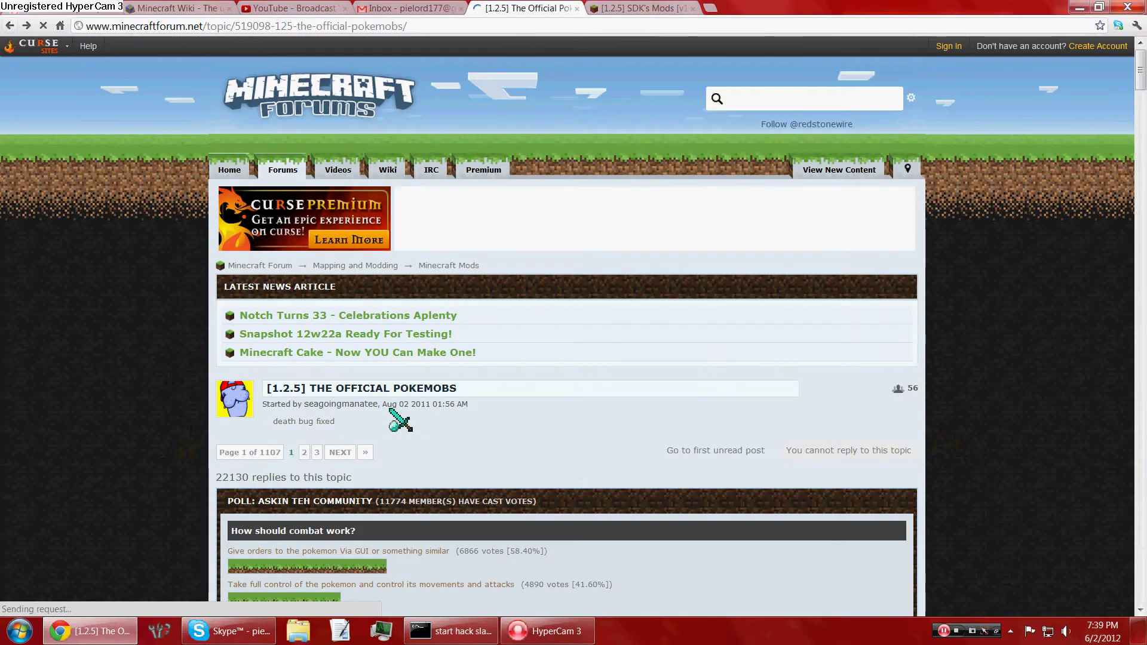
{"action": "scroll", "coordinate": [394, 421], "scroll_direction": "down", "scroll_amount": 15}
{"action": "scroll", "coordinate": [394, 421], "scroll_direction": "down", "scroll_amount": 15}
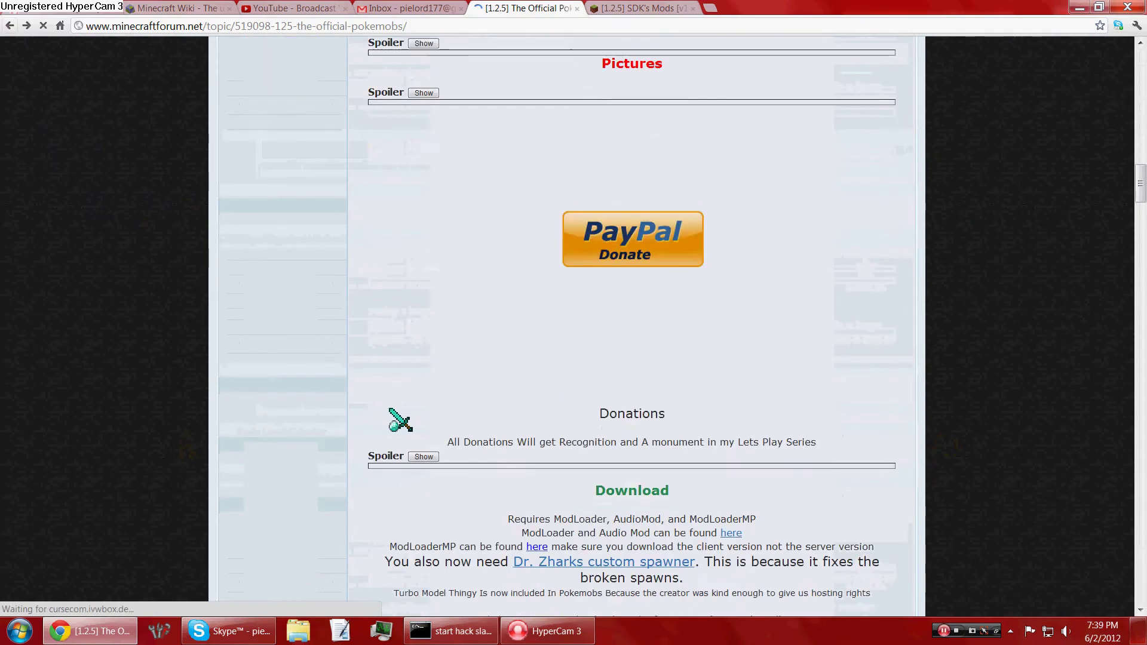
{"action": "scroll", "coordinate": [390, 410], "scroll_direction": "down", "scroll_amount": 1}
{"action": "scroll", "coordinate": [390, 410], "scroll_direction": "down", "scroll_amount": 2}
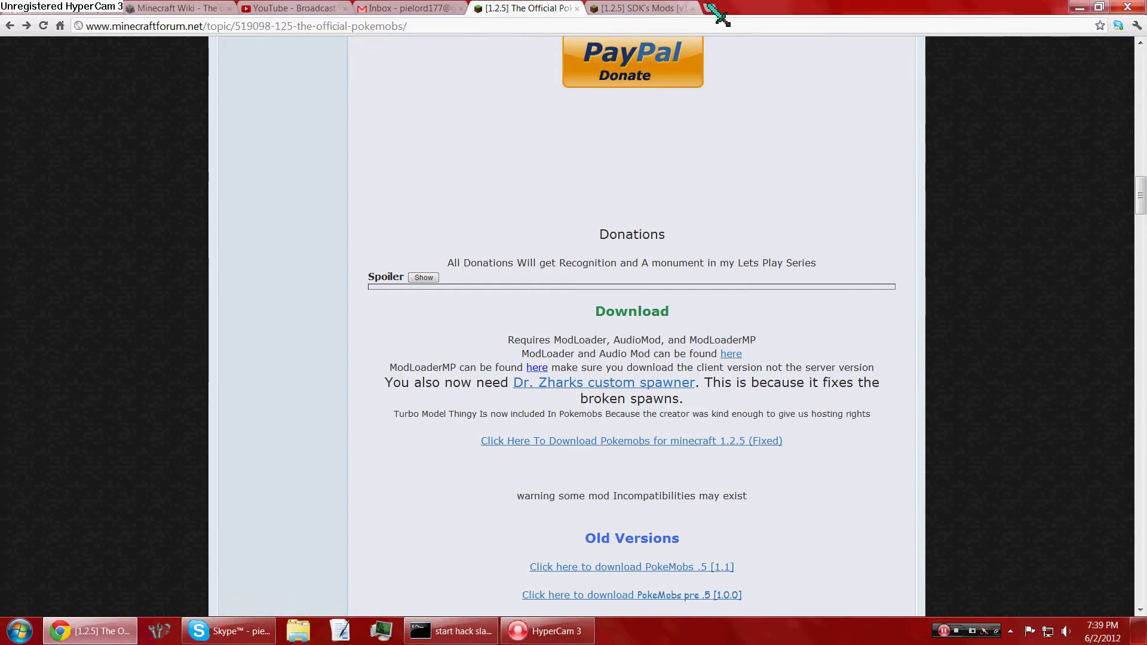
Replace the SDK's Mods page with a search for mcpatcher, open the MCPatcher HD Fix 2.3.7 topic and find its Basic Instructions
{"action": "left_click", "coordinate": [603, 9]}
{"action": "left_click", "coordinate": [587, 26]}
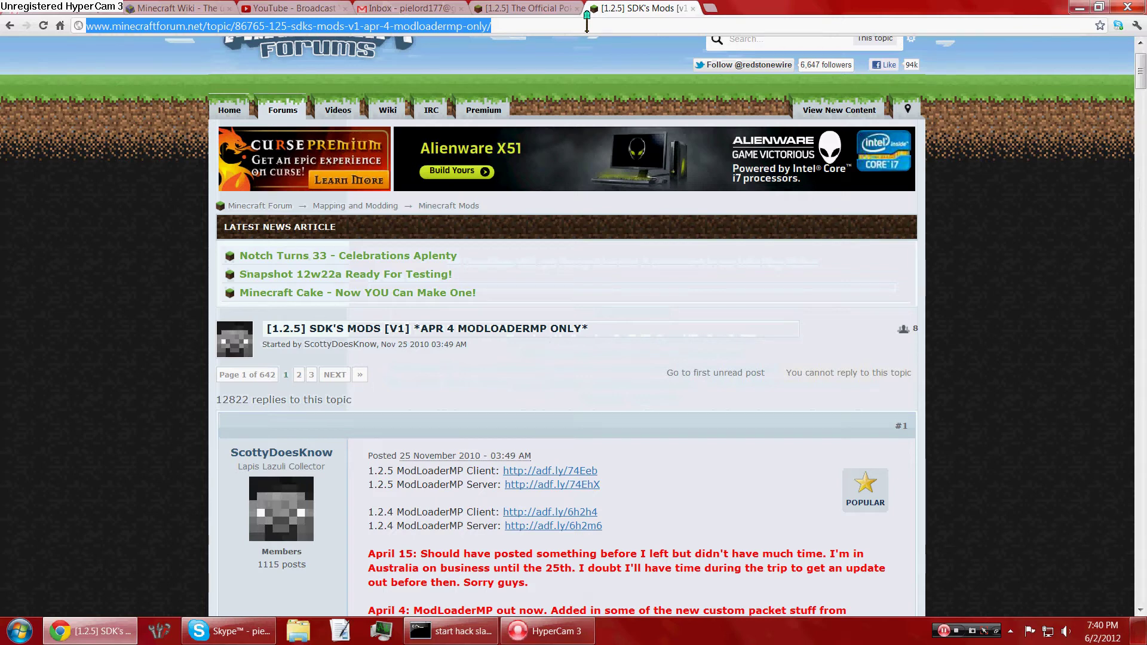
{"action": "type", "text": "mcpater"}
{"action": "key", "text": "Return"}
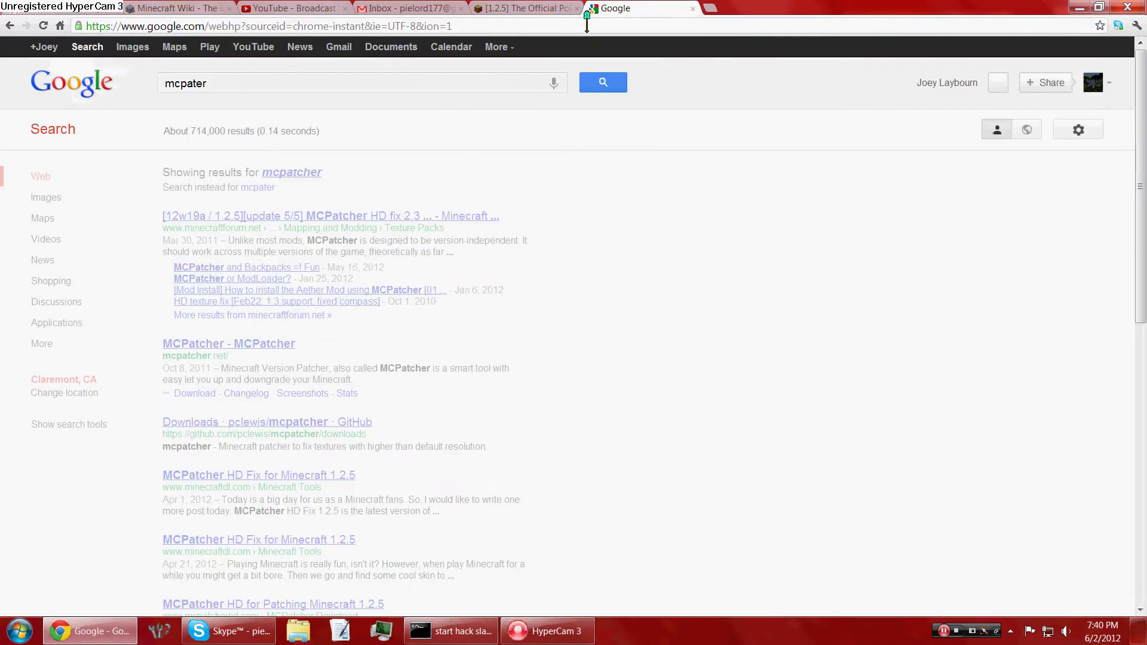
{"action": "left_click", "coordinate": [301, 173]}
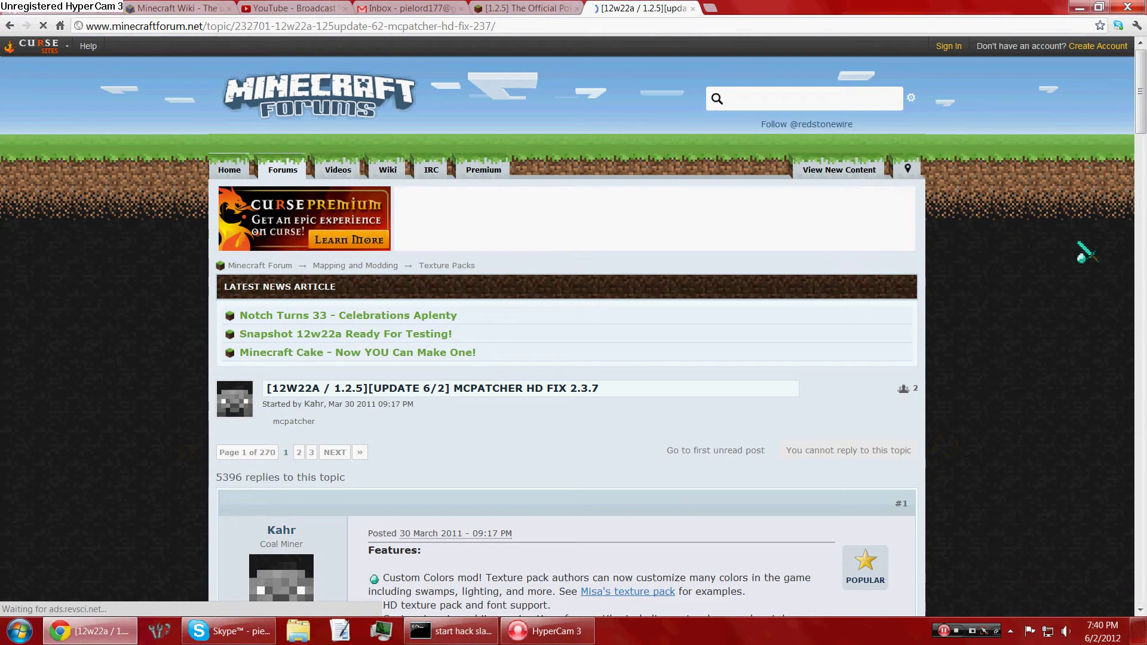
{"action": "scroll", "coordinate": [1086, 252], "scroll_direction": "down", "scroll_amount": 6}
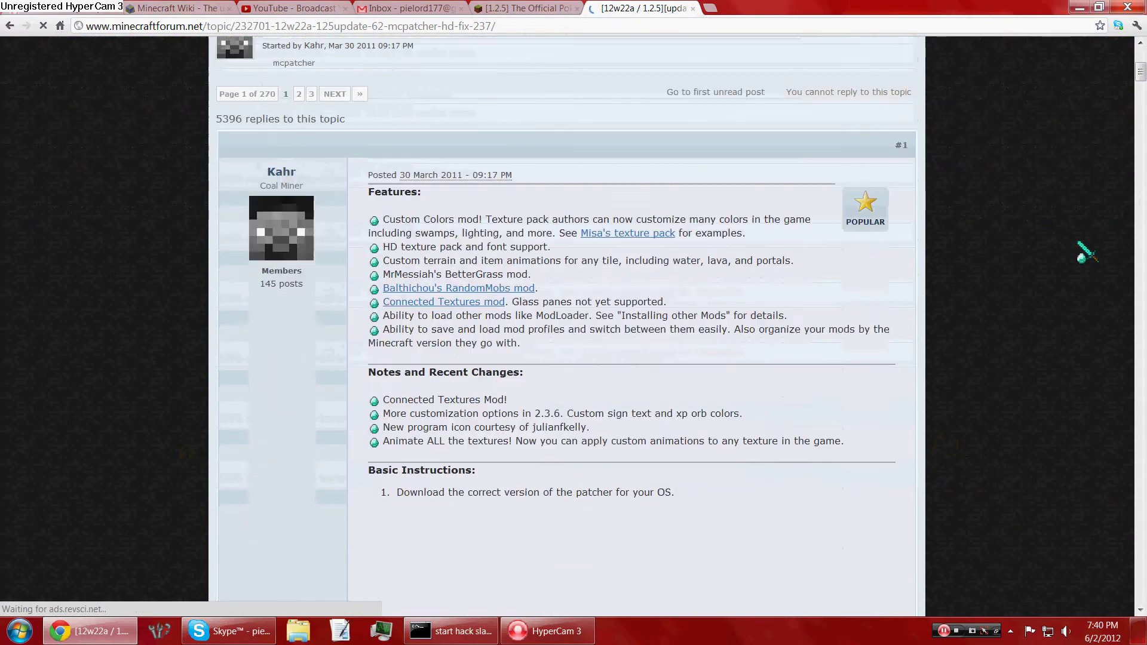
{"action": "scroll", "coordinate": [1087, 252], "scroll_direction": "down", "scroll_amount": 5}
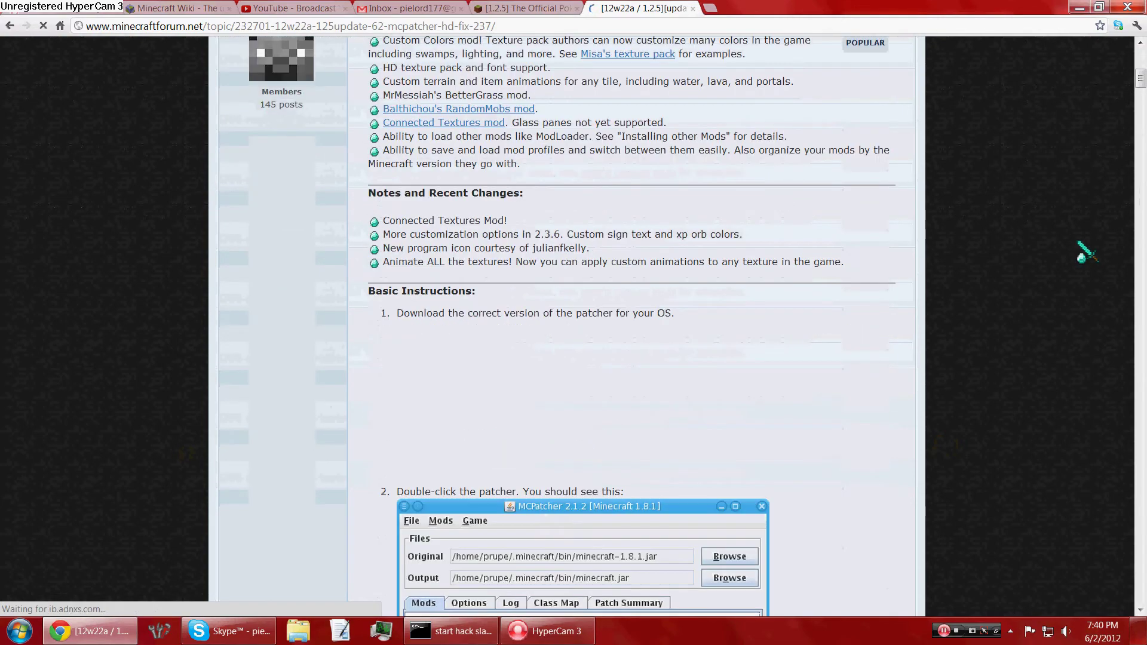
Look through the remaining MCPatcher instructions and find the download links for Windows and other platforms
{"action": "scroll", "coordinate": [1039, 271], "scroll_direction": "down", "scroll_amount": 3}
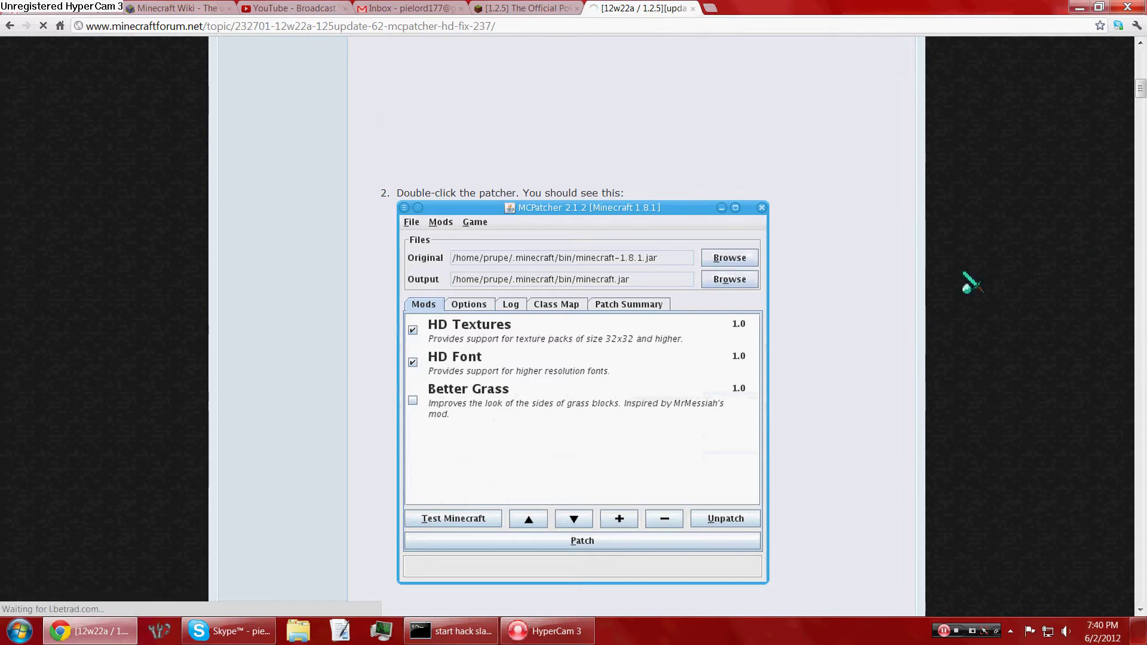
{"action": "scroll", "coordinate": [1076, 232], "scroll_direction": "down", "scroll_amount": 10}
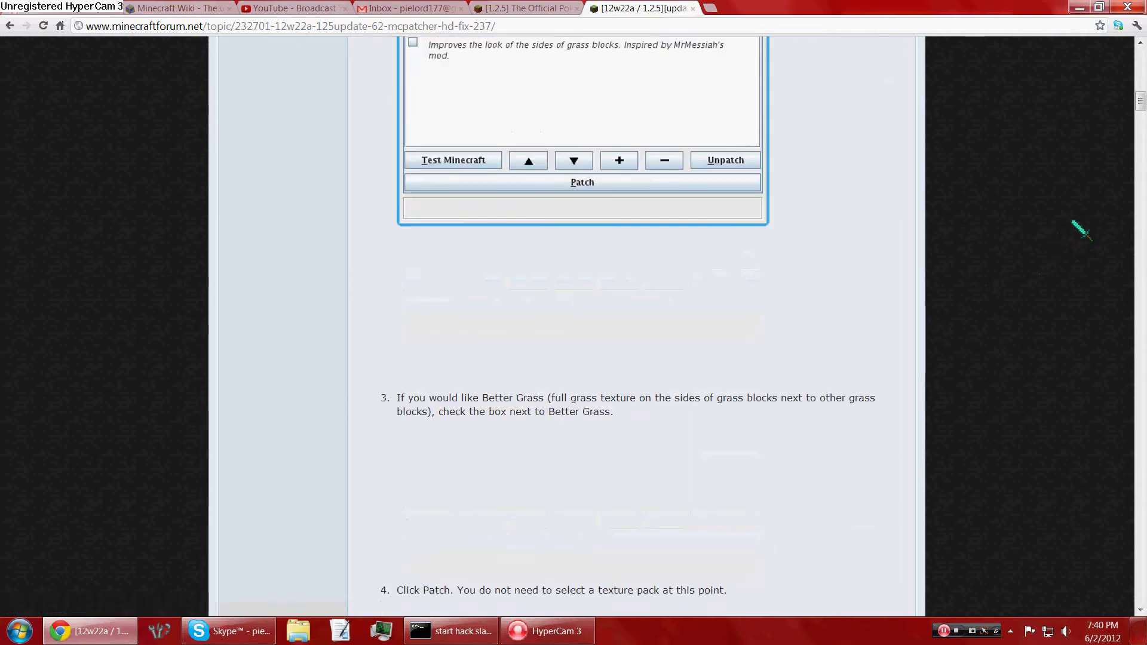
{"action": "scroll", "coordinate": [1076, 230], "scroll_direction": "down", "scroll_amount": 16}
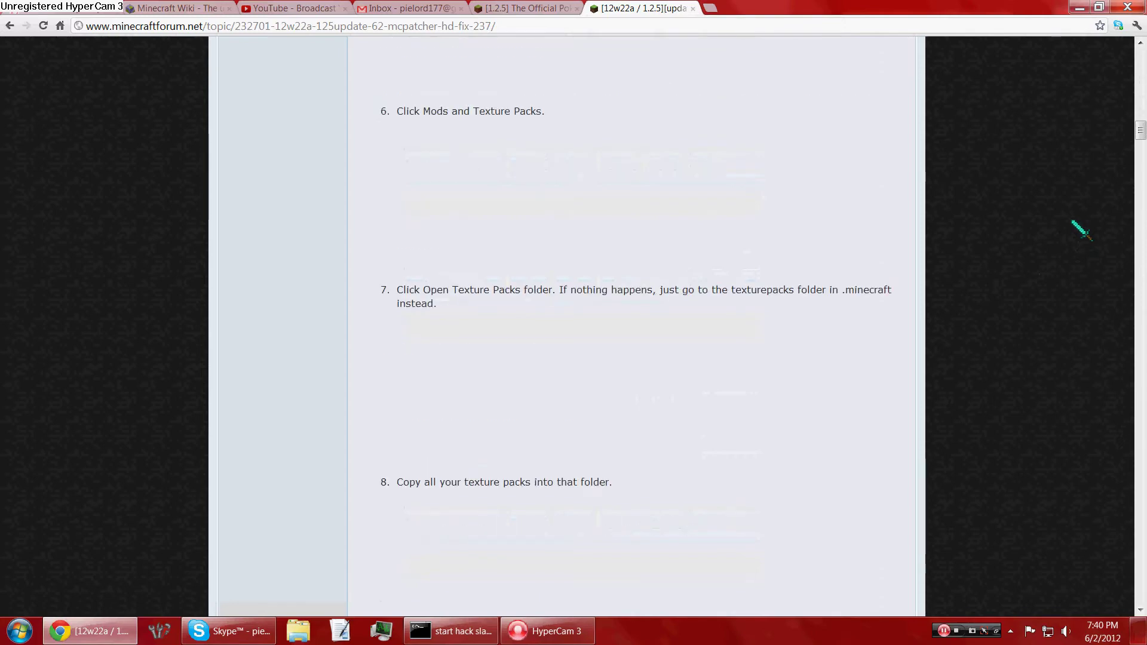
{"action": "scroll", "coordinate": [1081, 230], "scroll_direction": "down", "scroll_amount": 5}
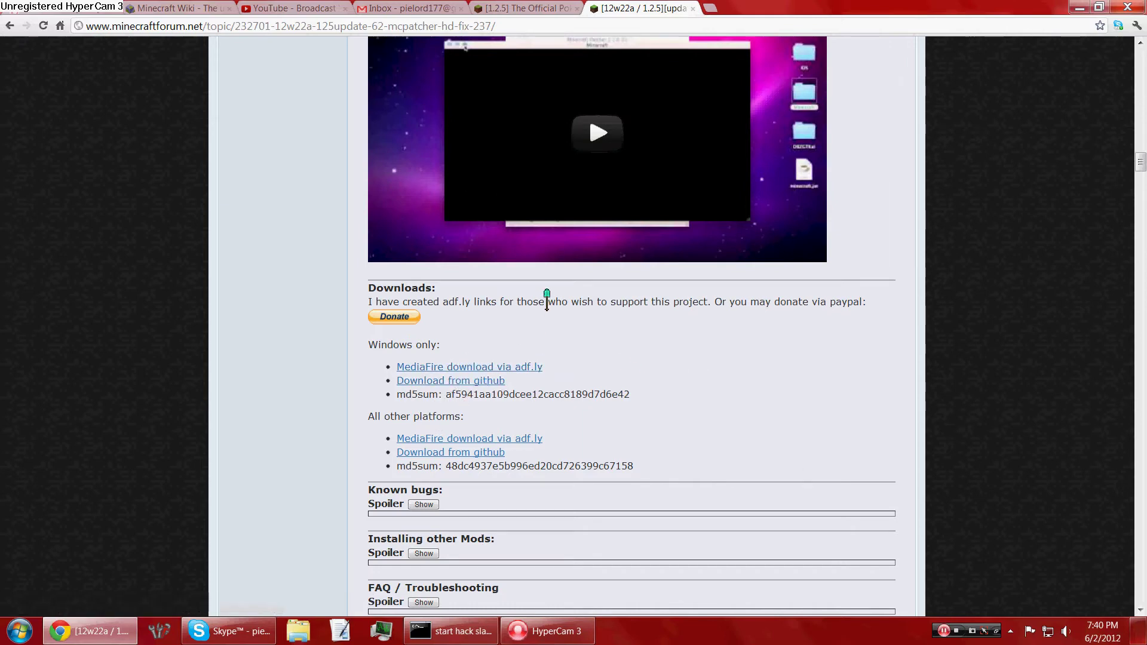
Minimise the browser and open the resources folder inside the [1.2.5]Pokemobs fix 1.zip archive from the desktop
{"action": "left_click", "coordinate": [1079, 7]}
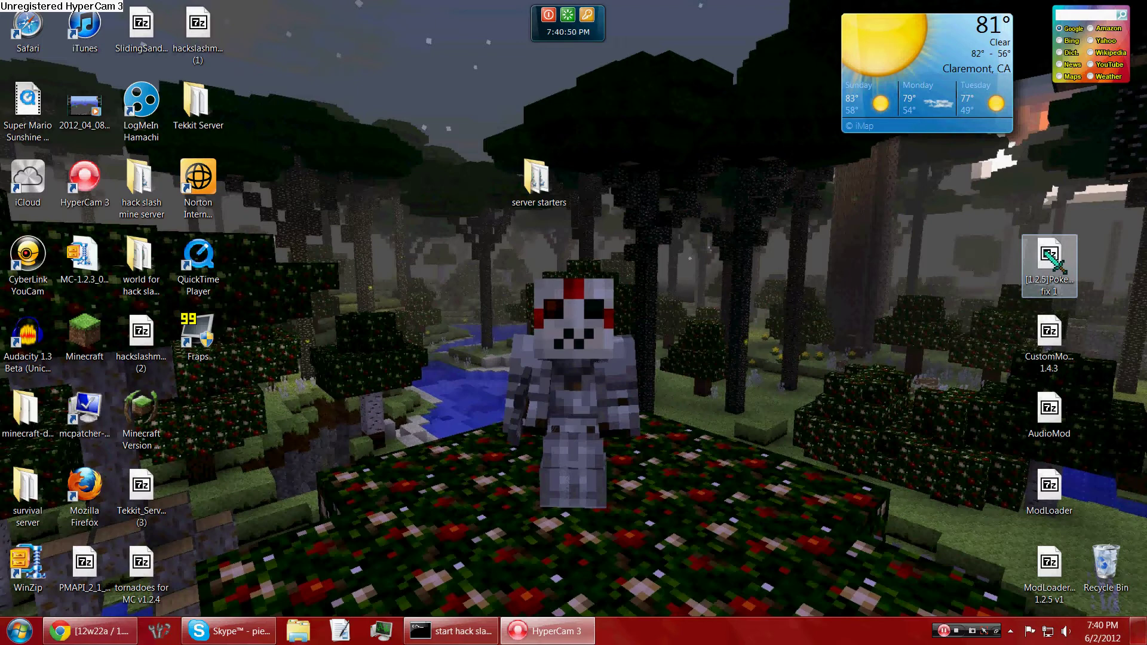
{"action": "double_click", "coordinate": [1053, 258]}
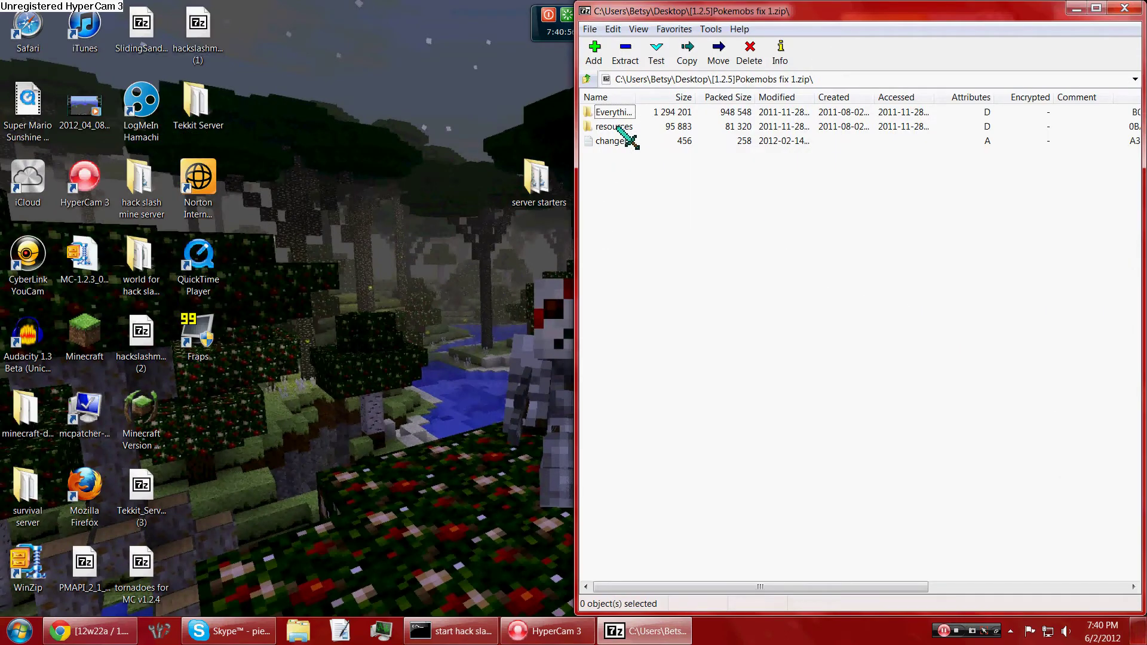
{"action": "double_click", "coordinate": [617, 128]}
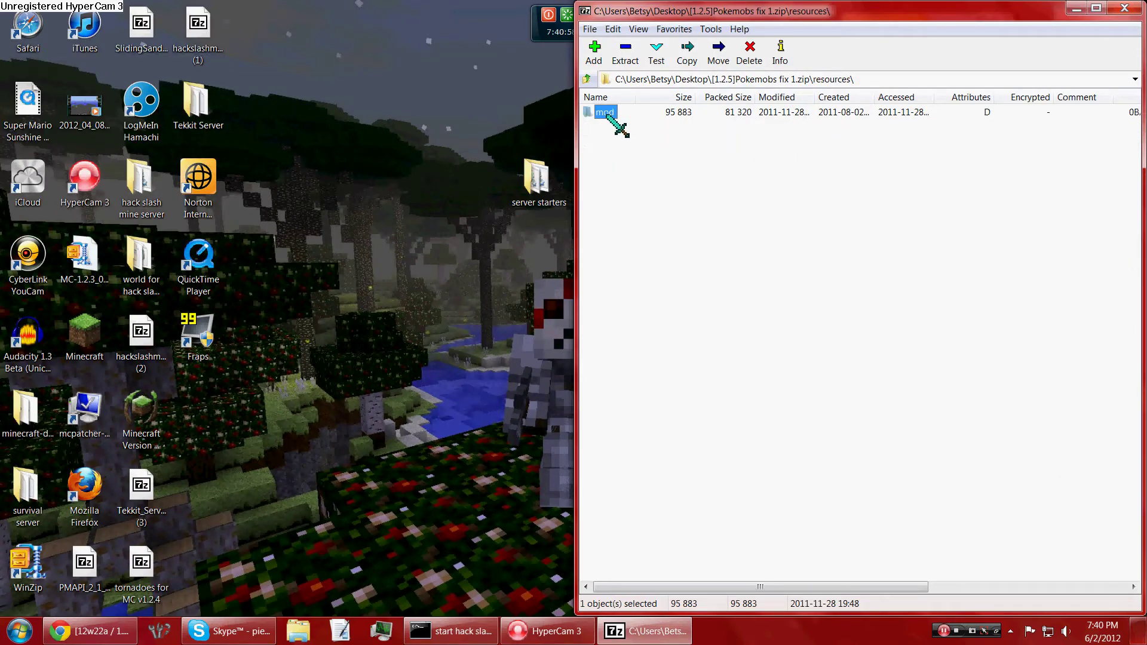
Find %appdata%, place the Roaming folder window beside the archive, and open .minecraft\resources in it
{"action": "left_click", "coordinate": [20, 630]}
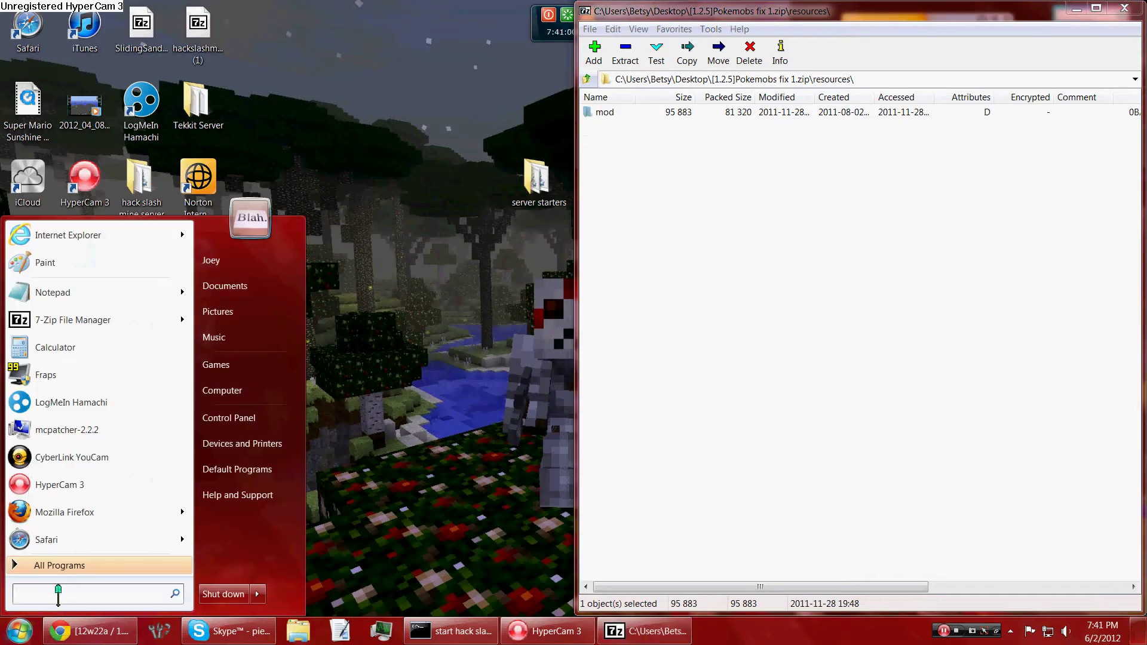
{"action": "type", "text": "%appdata%"}
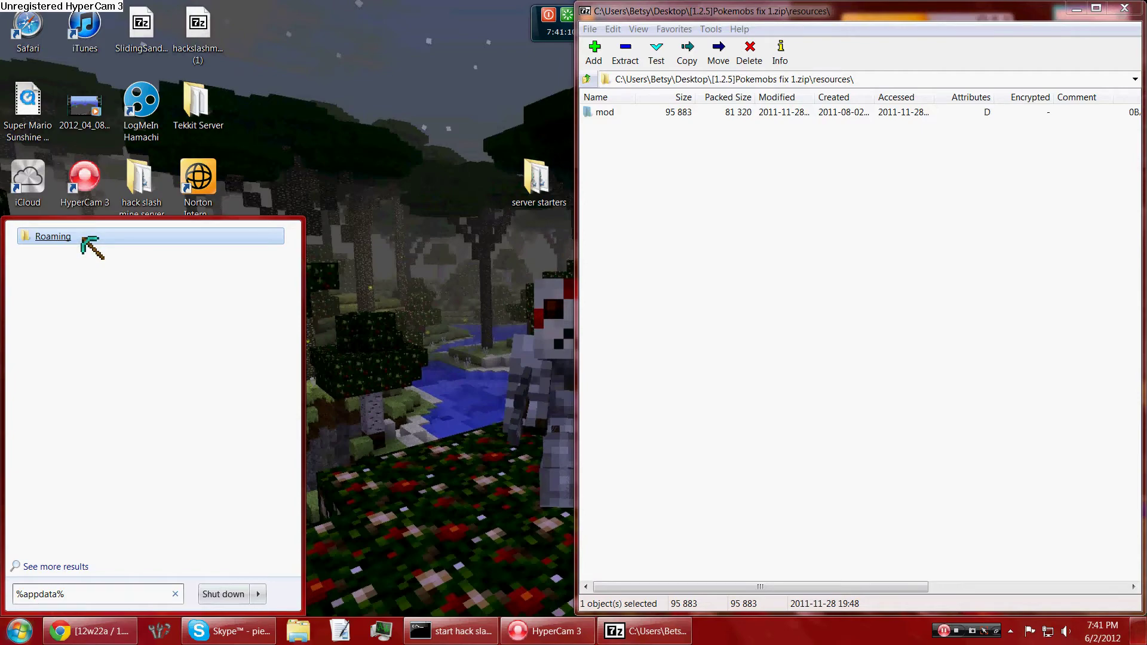
{"action": "left_click", "coordinate": [52, 236]}
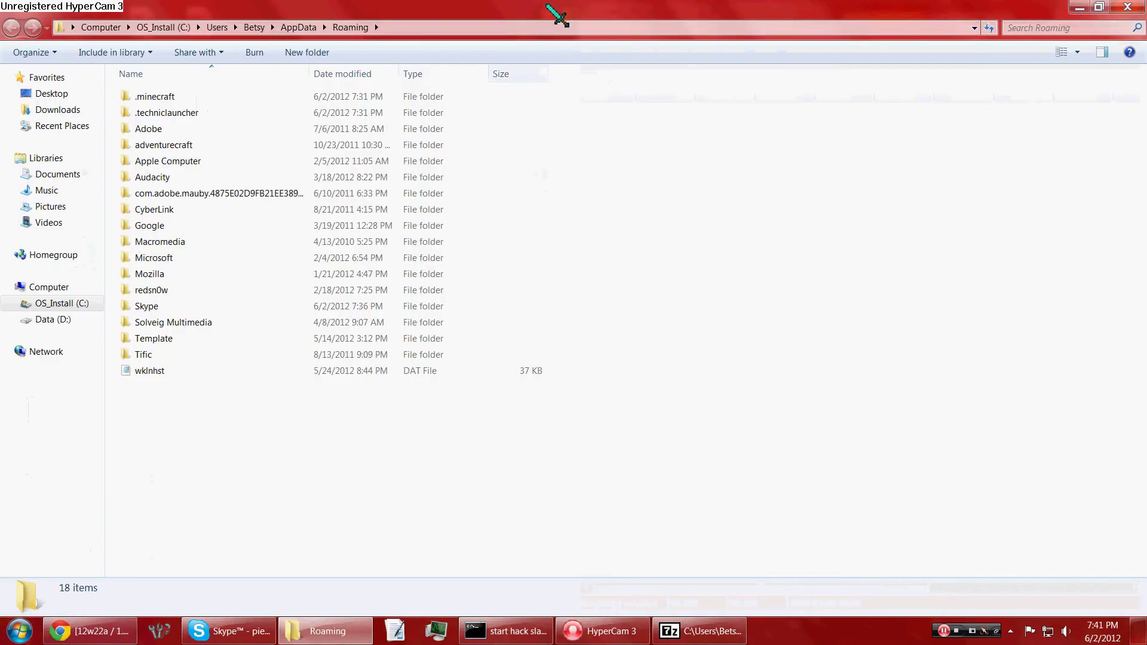
{"action": "left_click_drag", "start_coordinate": [551, 9], "coordinate": [3, 205]}
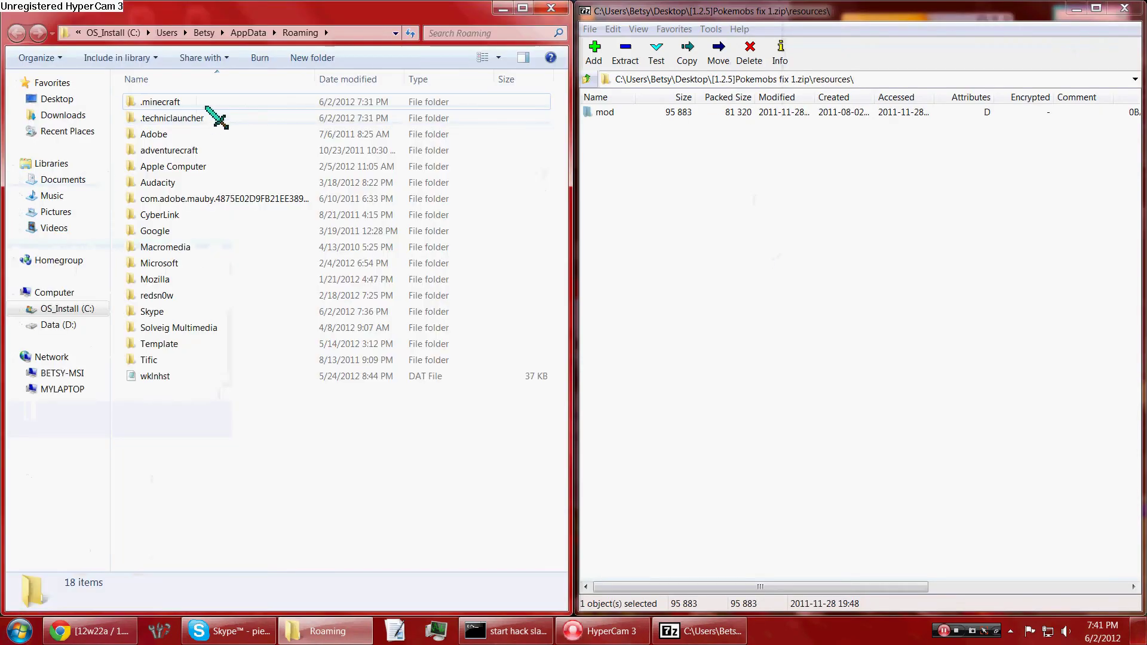
{"action": "double_click", "coordinate": [206, 106]}
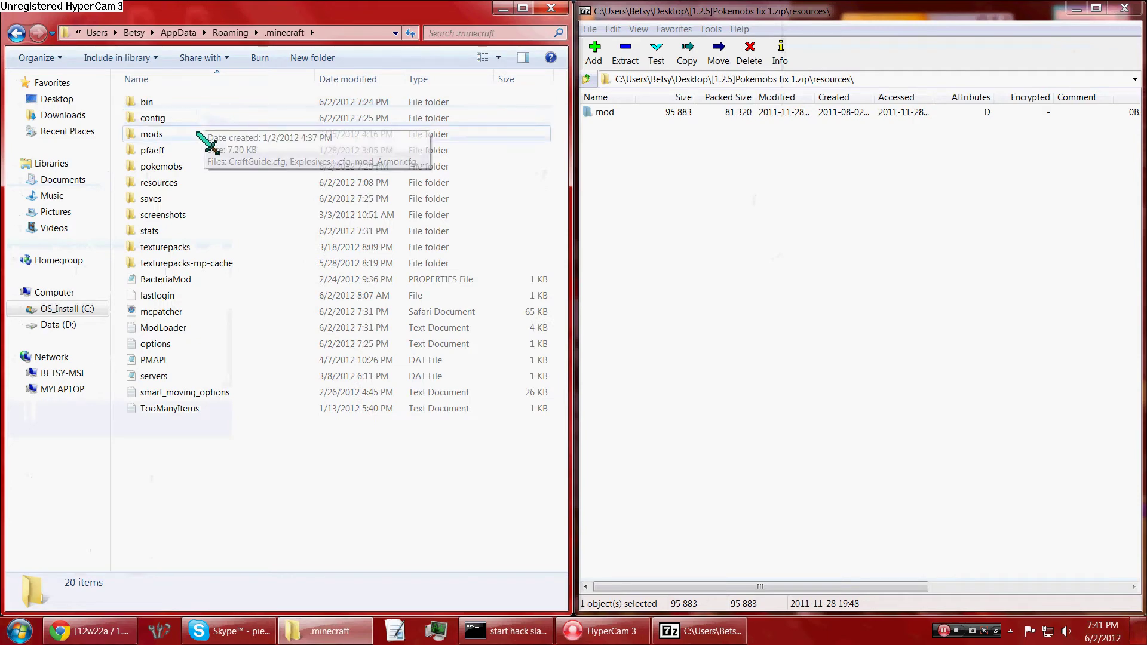
{"action": "double_click", "coordinate": [210, 184]}
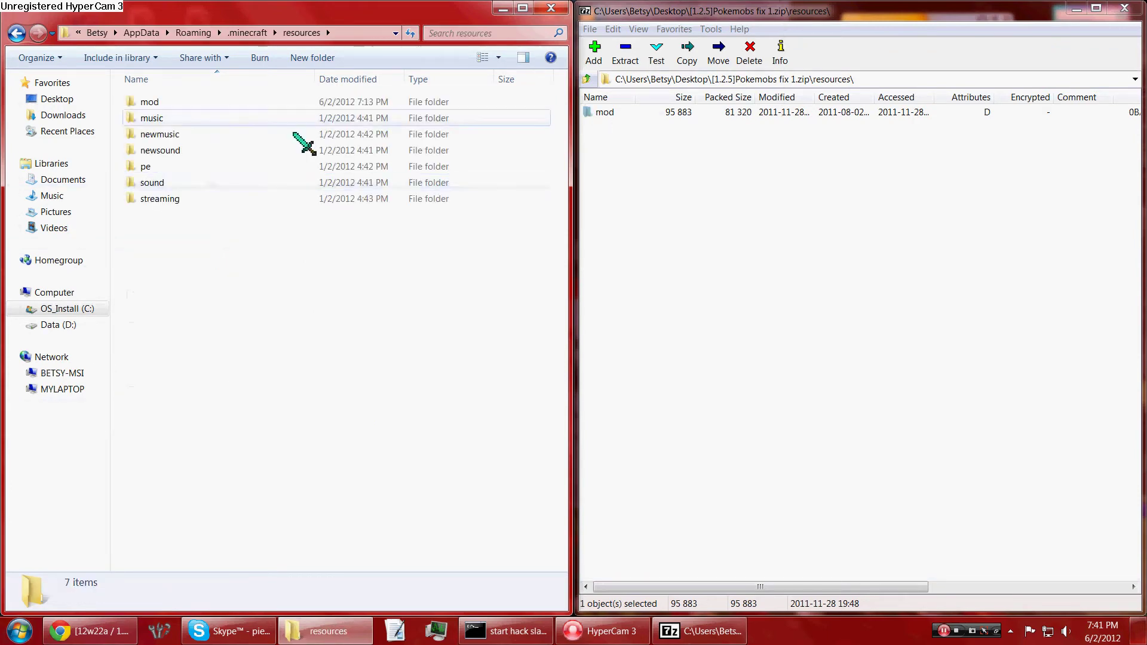
{"action": "left_click", "coordinate": [149, 105]}
{"action": "right_click", "coordinate": [180, 99]}
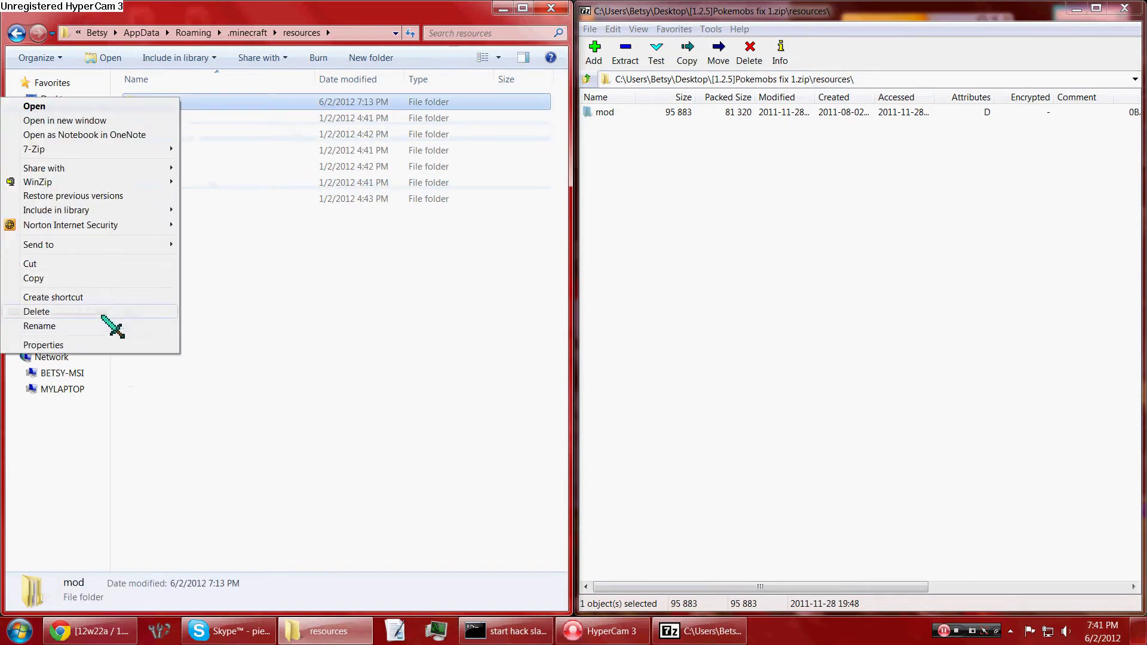
{"action": "left_click", "coordinate": [269, 410]}
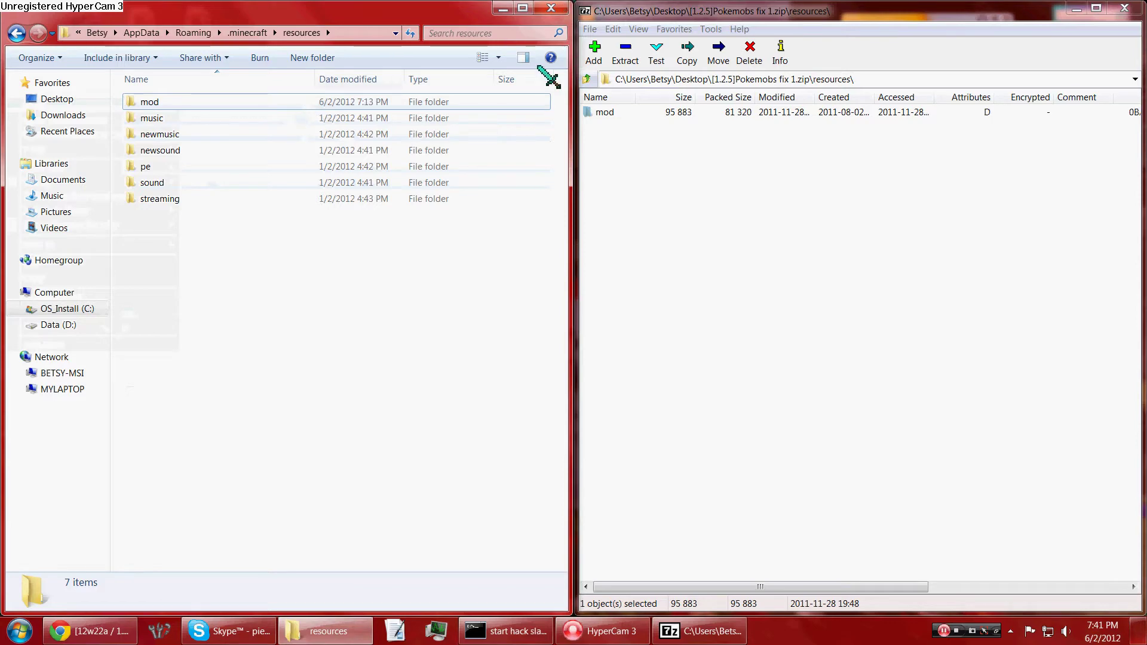
Copy the archive's mod folder into .minecraft\resources, merging existing folders and skipping duplicate files, and close both windows
{"action": "left_click", "coordinate": [604, 112]}
{"action": "left_click_drag", "start_coordinate": [568, 134], "coordinate": [328, 264]}
{"action": "left_click", "coordinate": [619, 451]}
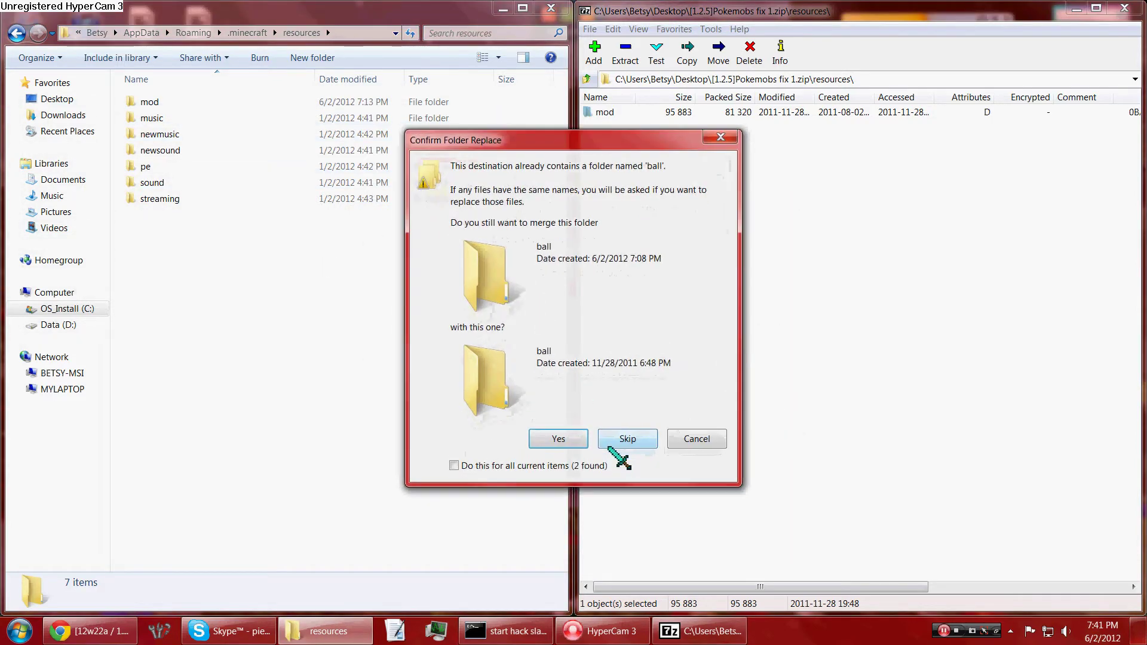
{"action": "left_click", "coordinate": [541, 465]}
{"action": "left_click", "coordinate": [558, 445]}
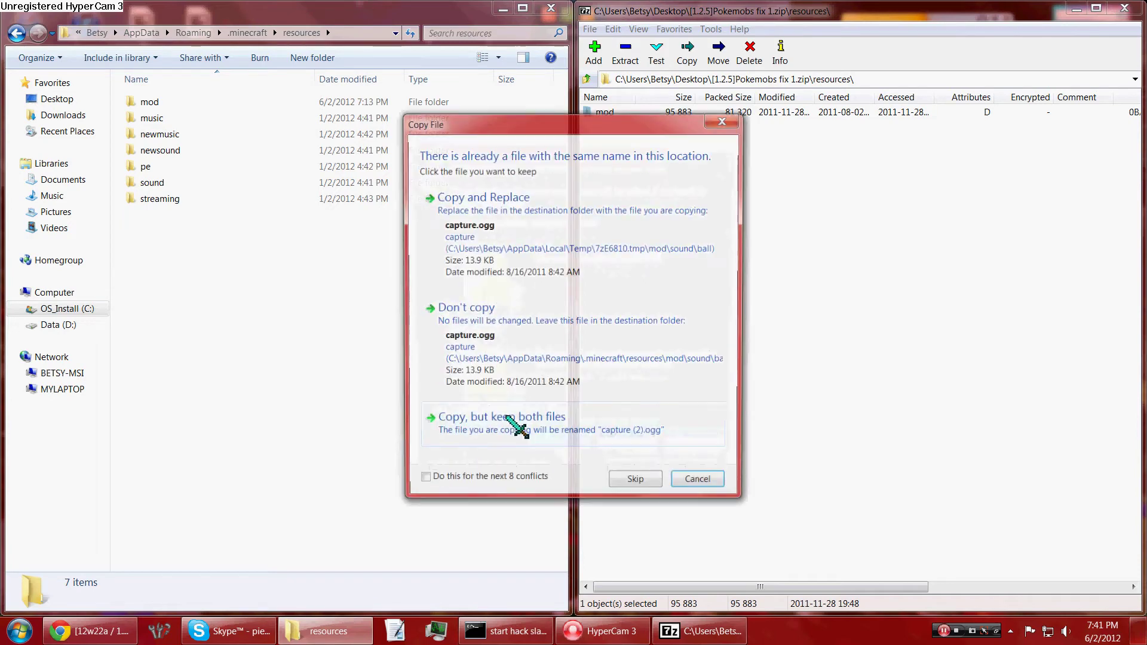
{"action": "left_click", "coordinate": [628, 487]}
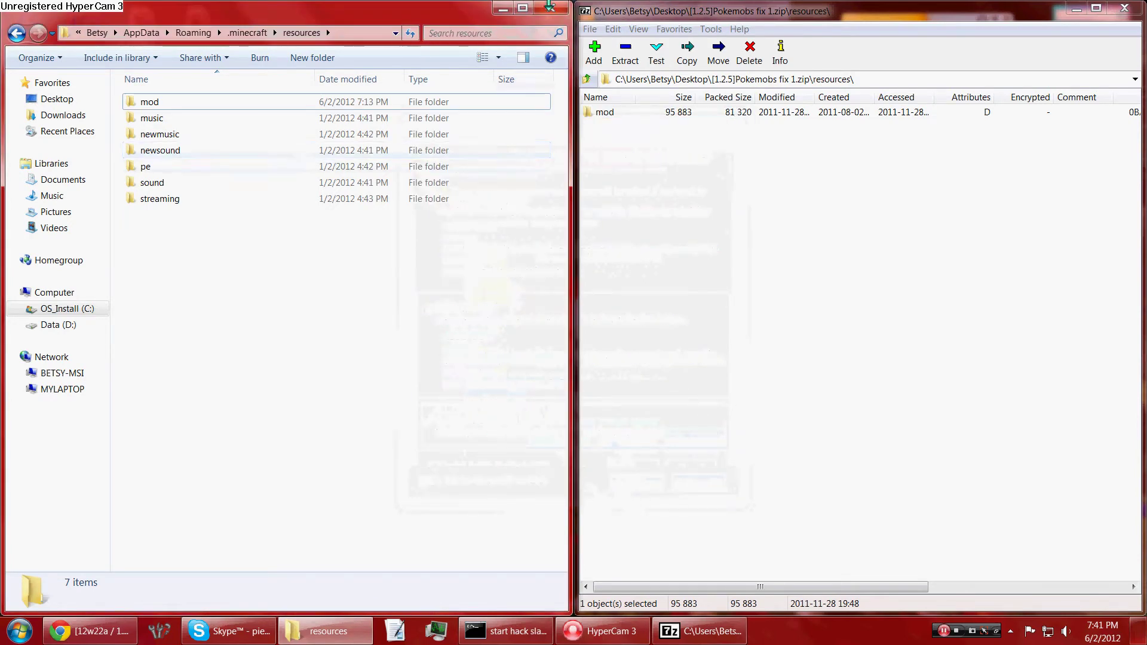
{"action": "left_click", "coordinate": [549, 7]}
{"action": "left_click", "coordinate": [1124, 9]}
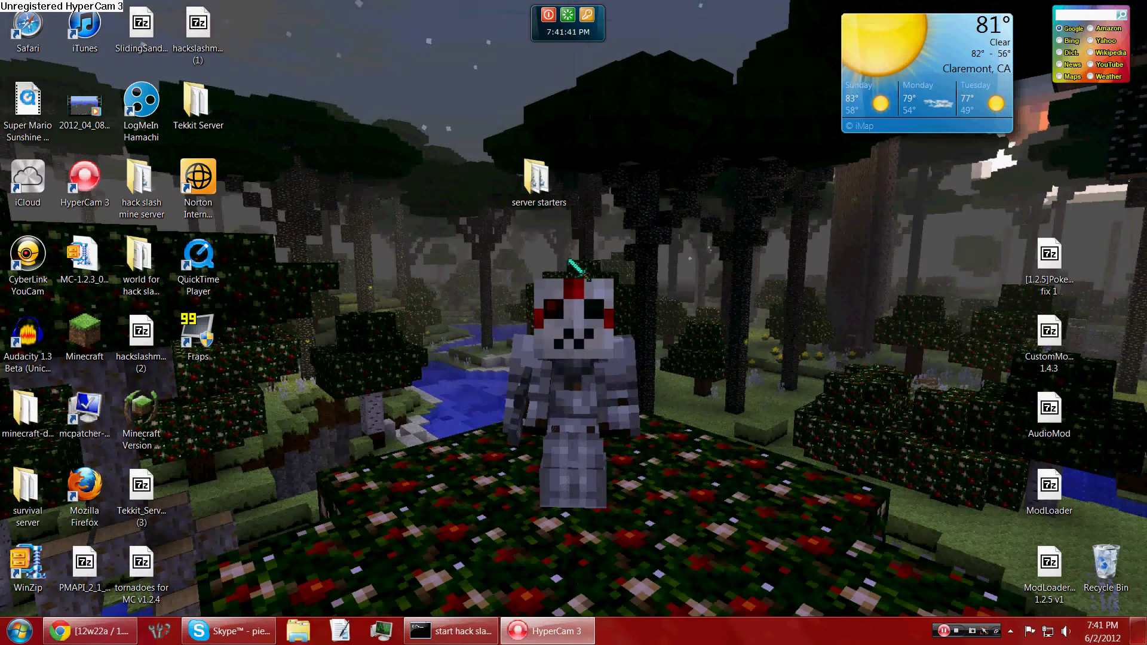
Reopen the Pokemobs archive, extract "Everything in this goes in your jar" to the desktop, and dock the archive window in half the screen
{"action": "double_click", "coordinate": [1052, 271]}
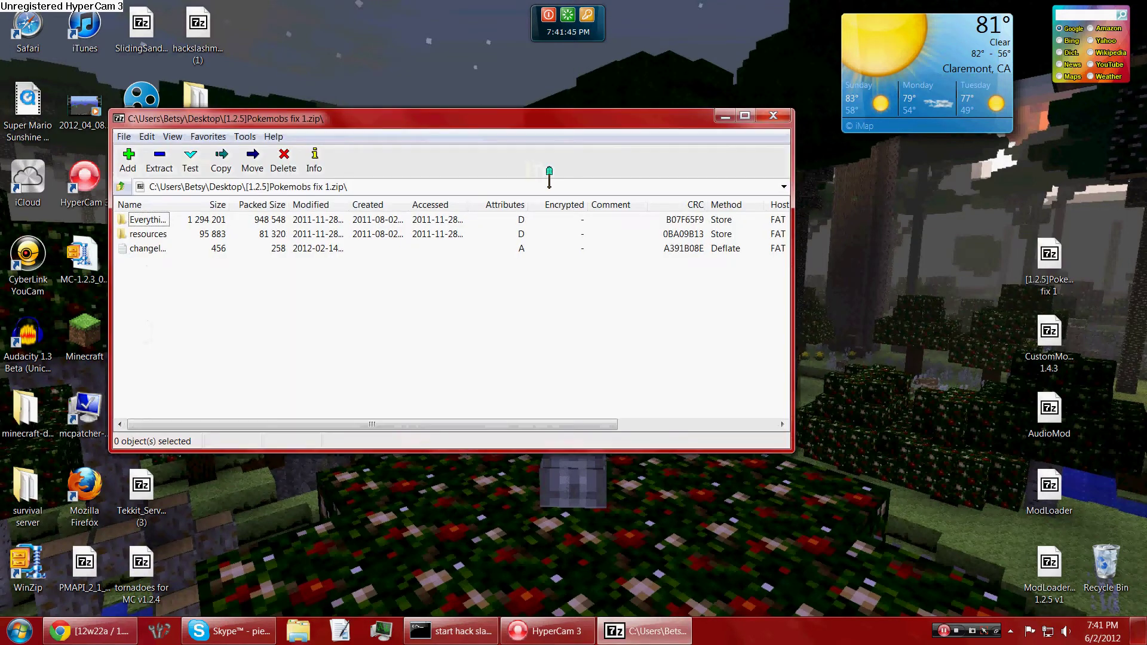
{"action": "left_click_drag", "start_coordinate": [501, 117], "coordinate": [724, 125]}
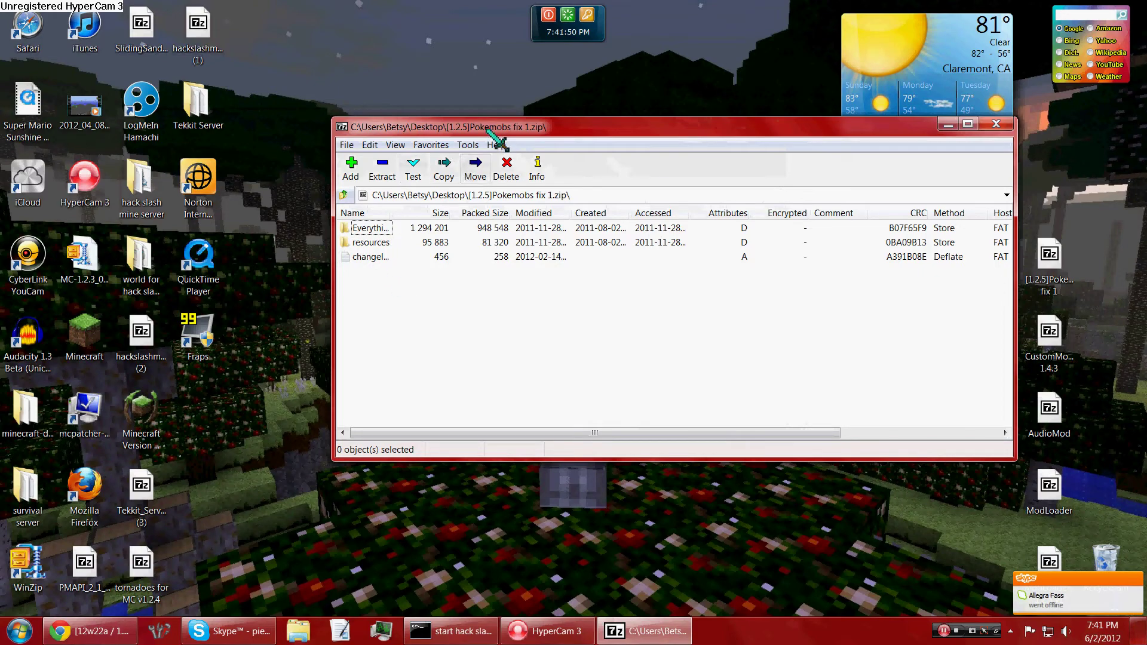
{"action": "left_click_drag", "start_coordinate": [488, 130], "coordinate": [752, 210]}
{"action": "left_click_drag", "start_coordinate": [645, 313], "coordinate": [483, 297]}
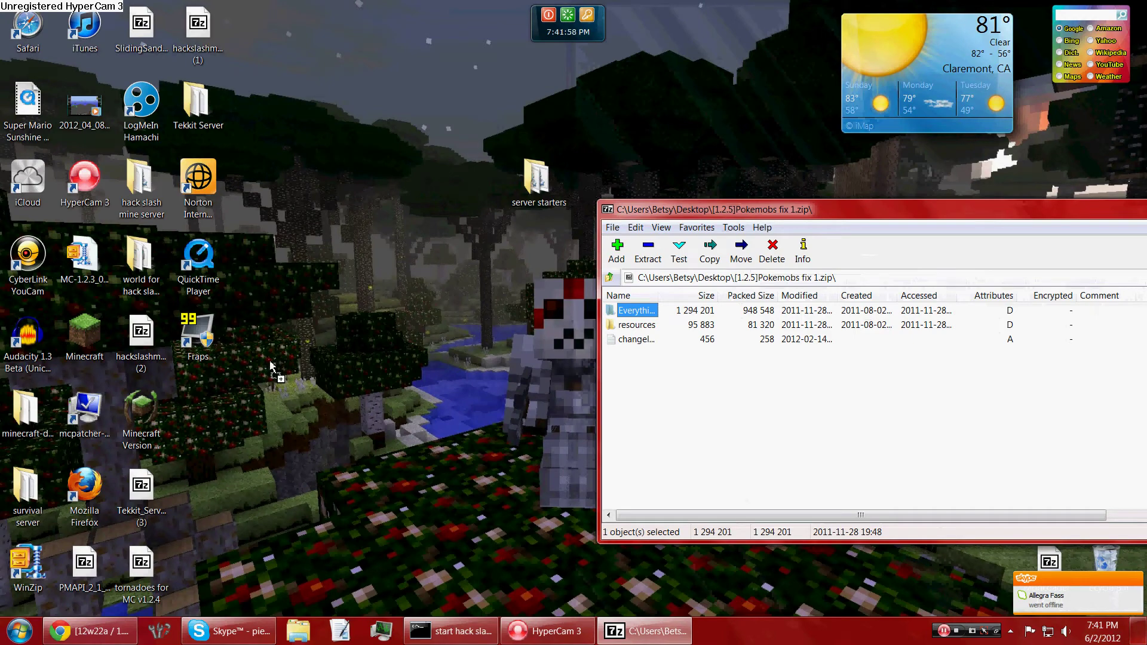
{"action": "left_click_drag", "start_coordinate": [250, 379], "coordinate": [203, 396]}
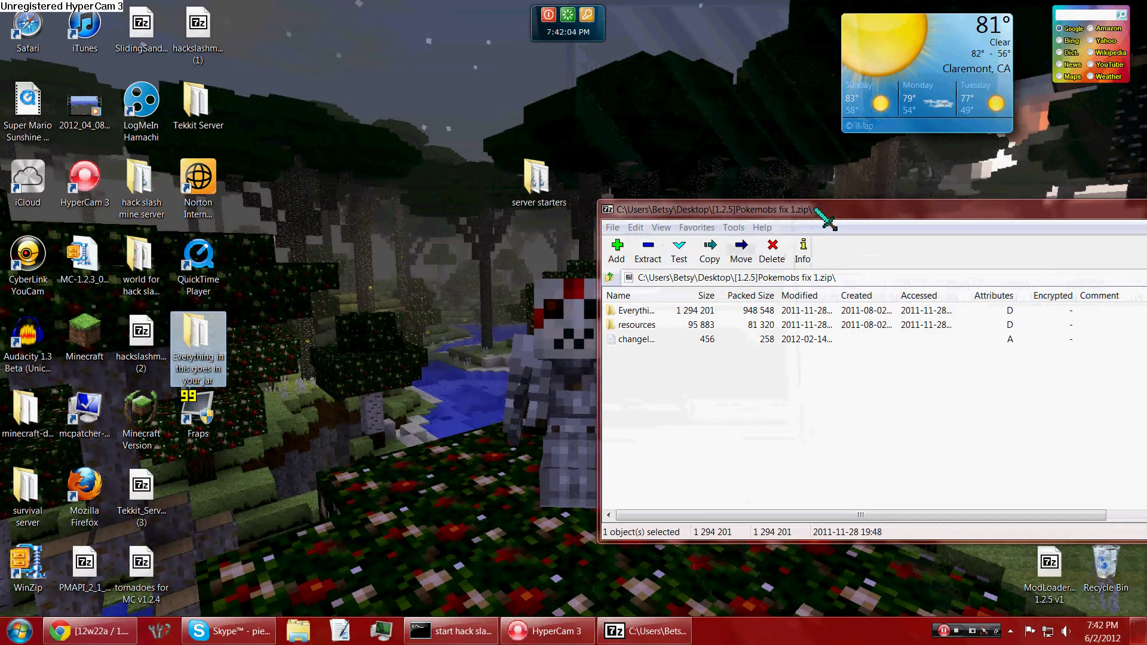
{"action": "left_click_drag", "start_coordinate": [824, 219], "coordinate": [1142, 286]}
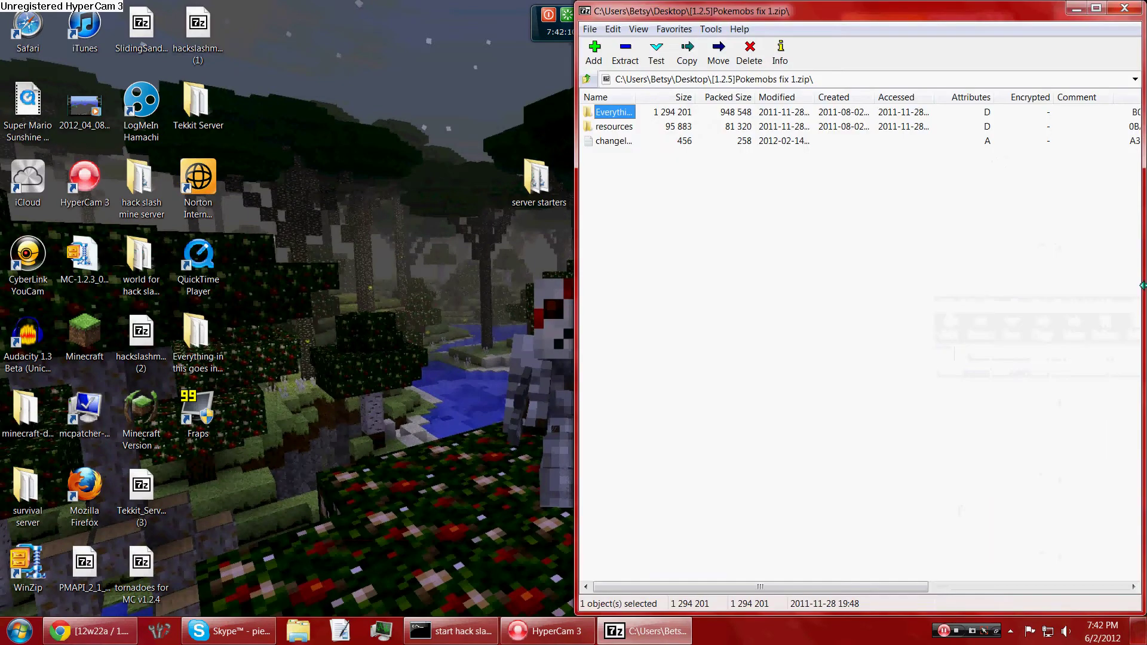
Check the contents of the extracted "Everything in this goes in your jar" folder and close its window
{"action": "left_click", "coordinate": [200, 347]}
{"action": "key", "text": "Return"}
{"action": "left_click_drag", "start_coordinate": [406, 469], "coordinate": [3, 406]}
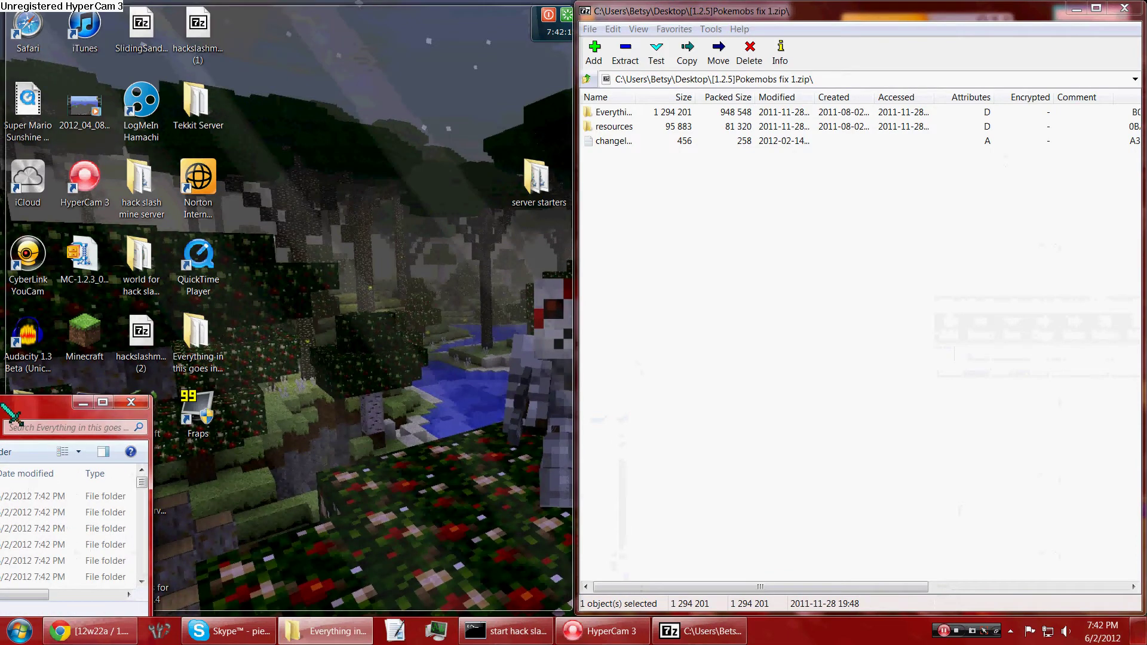
{"action": "left_click_drag", "start_coordinate": [6, 409], "coordinate": [228, 286]}
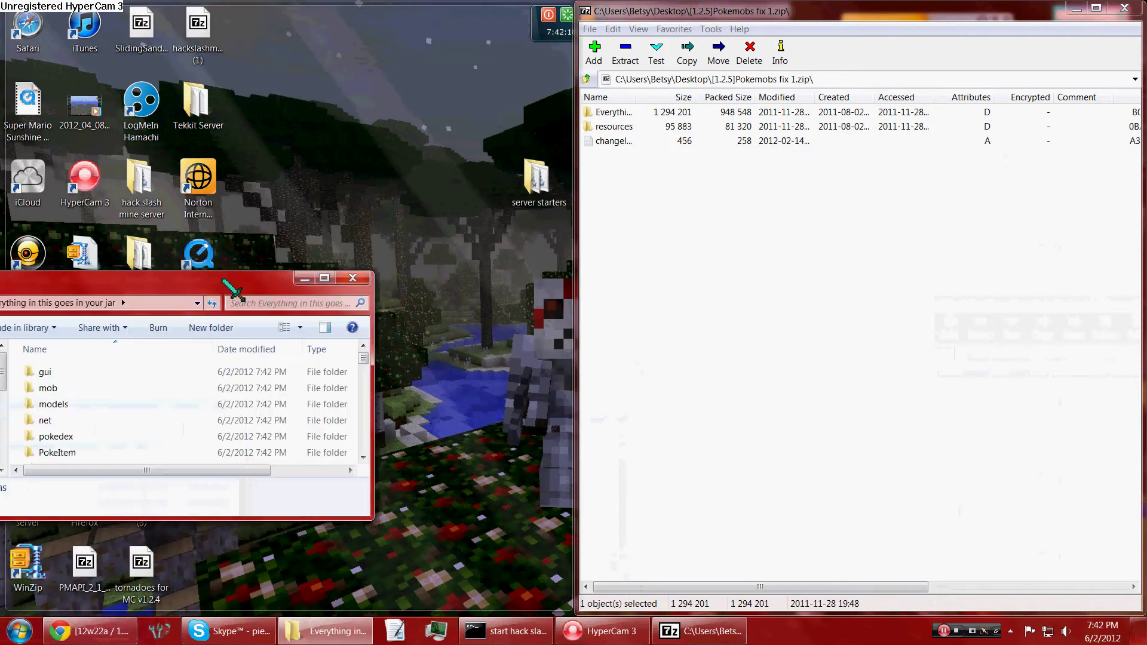
{"action": "left_click", "coordinate": [353, 278]}
Compress the extracted desktop folder with 7-Zip into "Everything in this goes in your jar.zip", keeping the zip format
{"action": "right_click", "coordinate": [195, 338]}
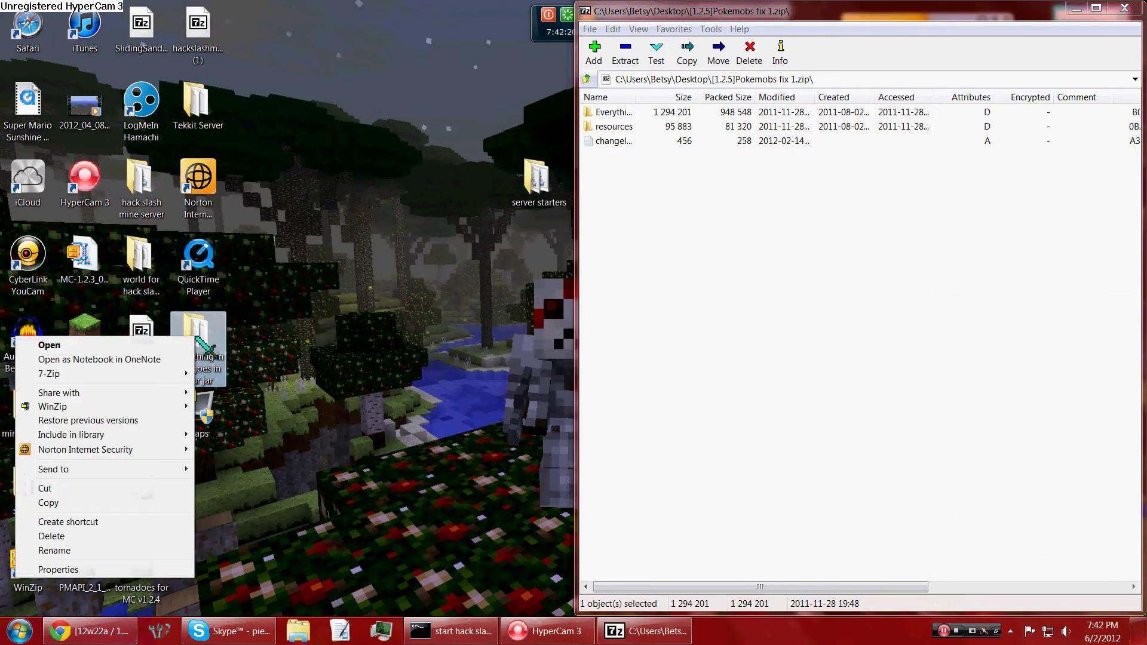
{"action": "mouse_move", "coordinate": [179, 375]}
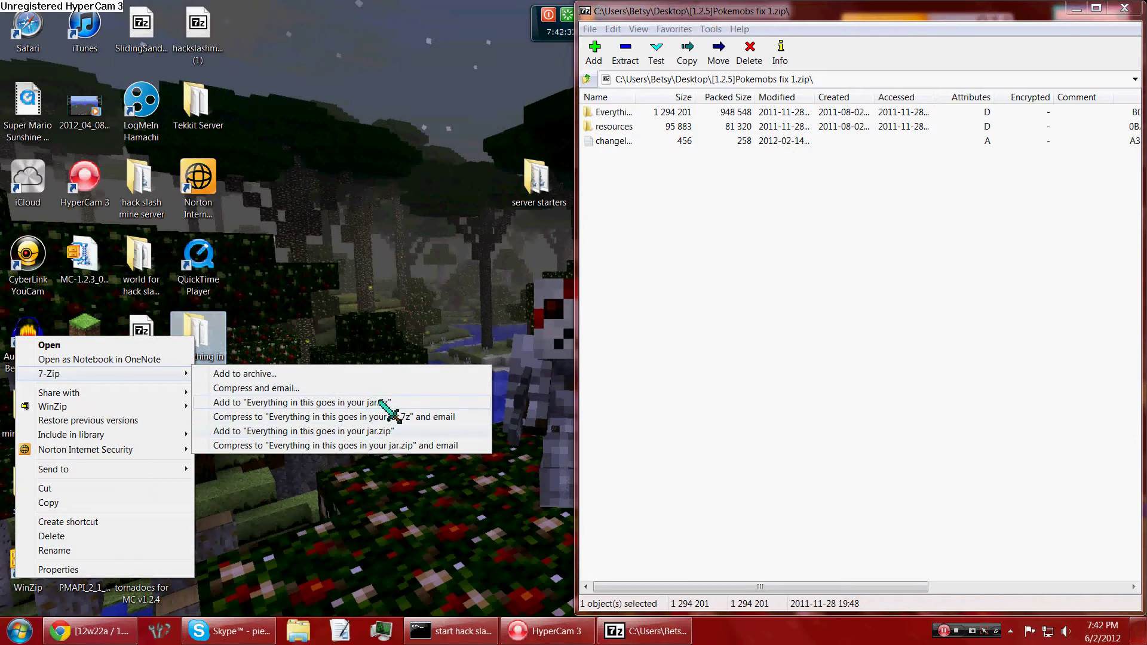
{"action": "left_click", "coordinate": [381, 373]}
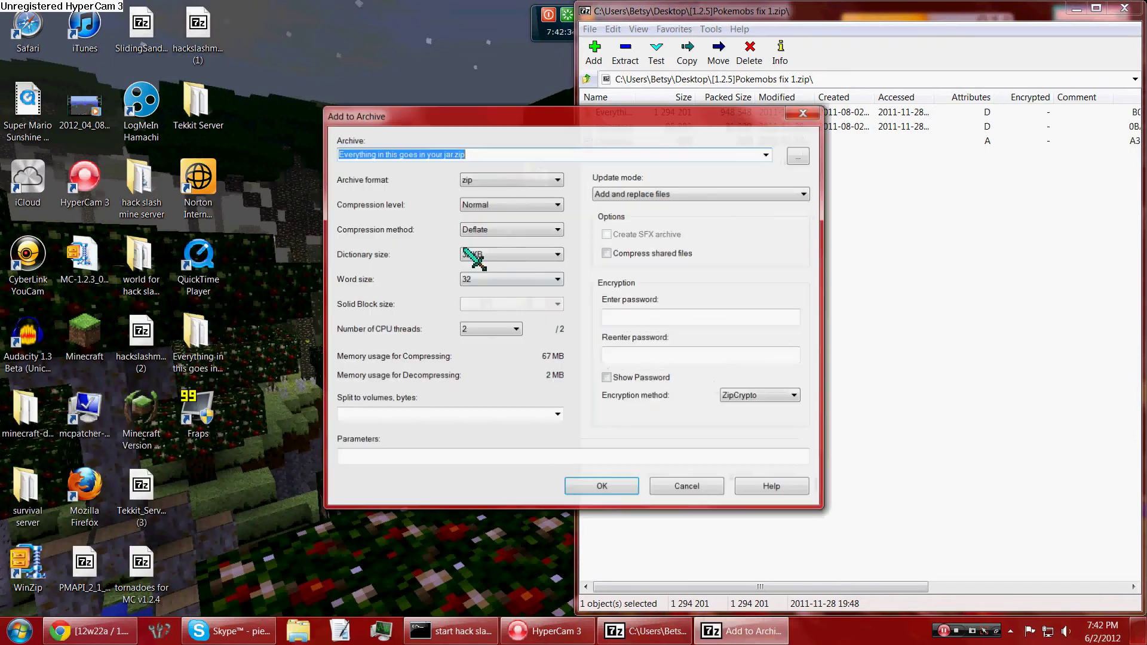
{"action": "left_click", "coordinate": [558, 179]}
{"action": "left_click", "coordinate": [558, 179]}
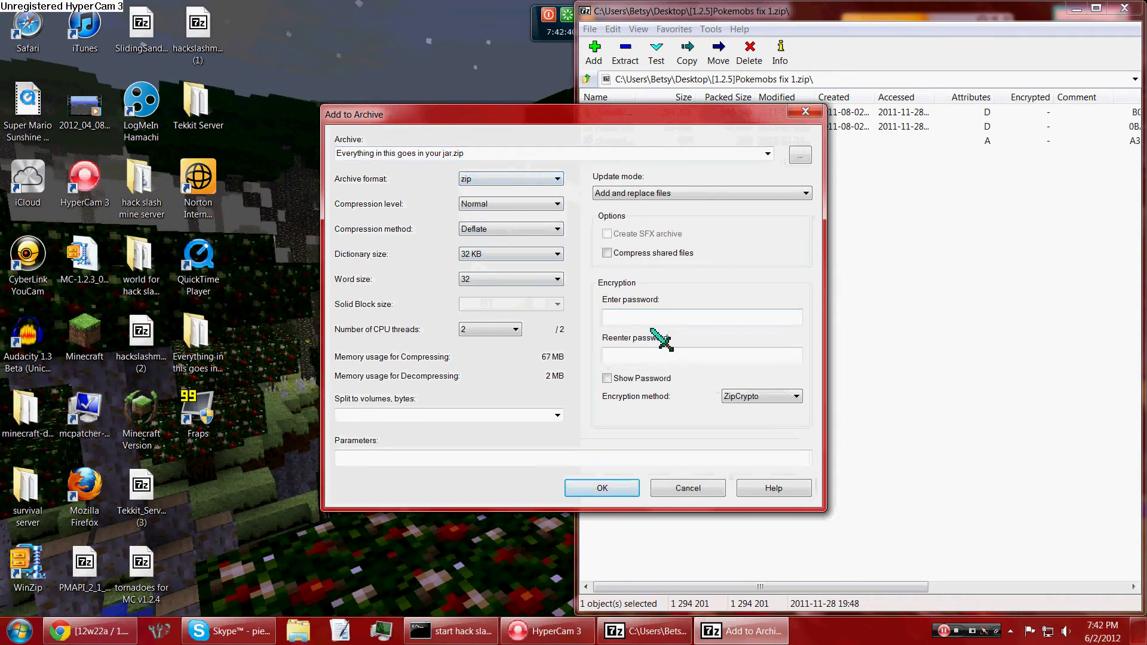
{"action": "left_click", "coordinate": [604, 489]}
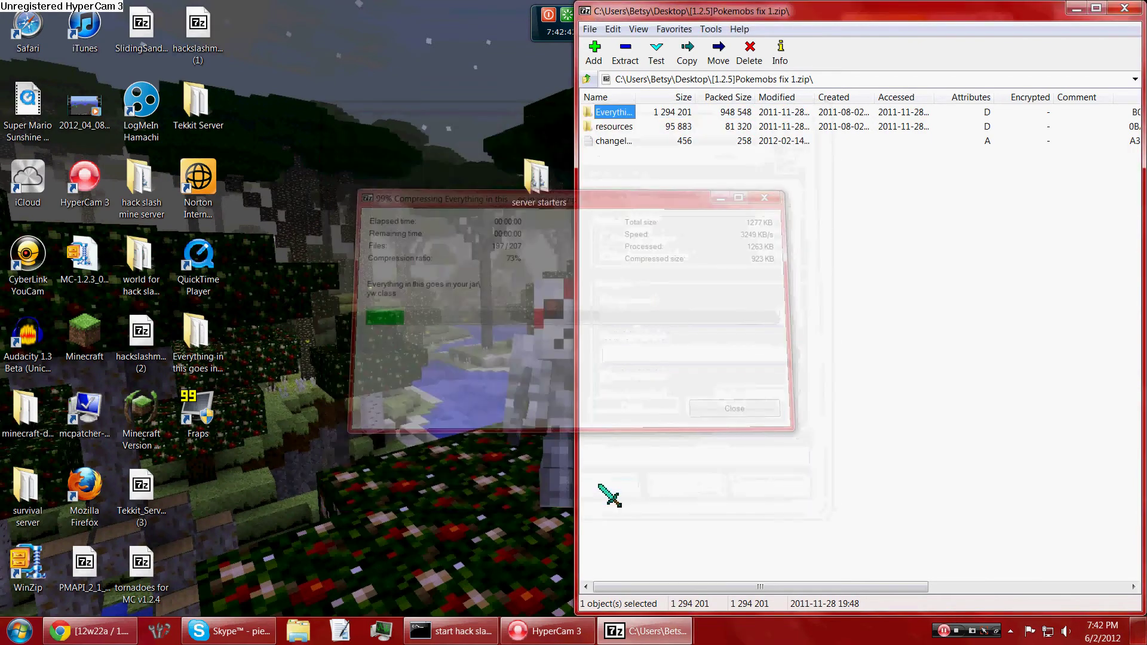
Open the new zip beside the Pokemobs archive and delete the "Everything in this goes in your jar" folder inside it
{"action": "left_click", "coordinate": [209, 508]}
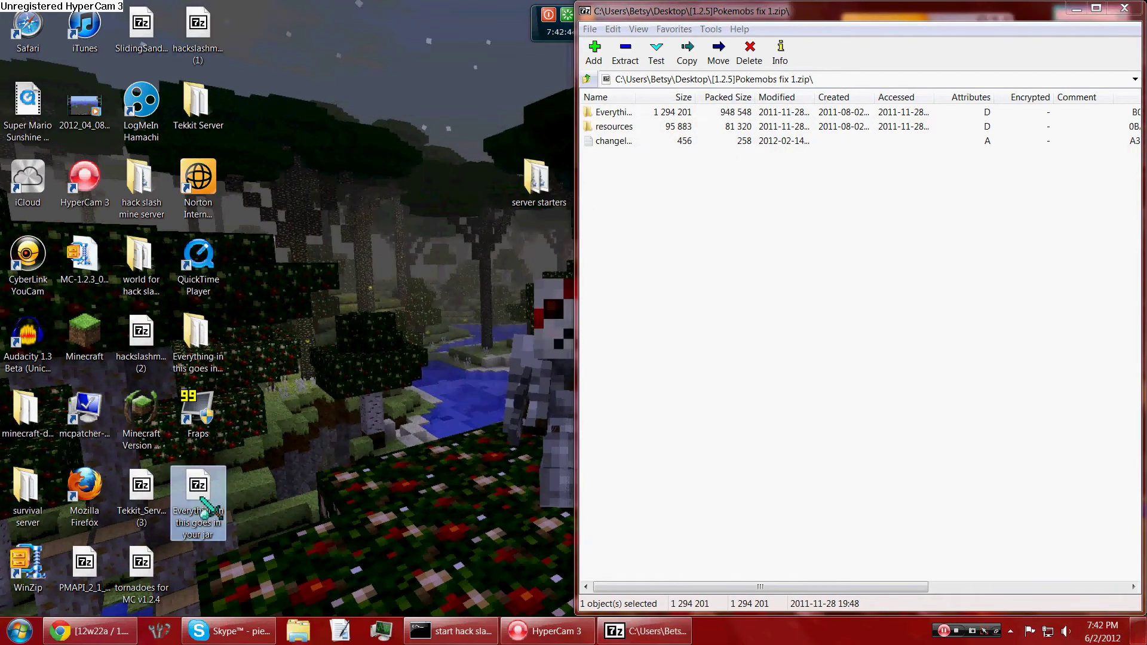
{"action": "double_click", "coordinate": [210, 508]}
{"action": "left_click_drag", "start_coordinate": [456, 123], "coordinate": [1, 149]}
{"action": "right_click", "coordinate": [39, 111]}
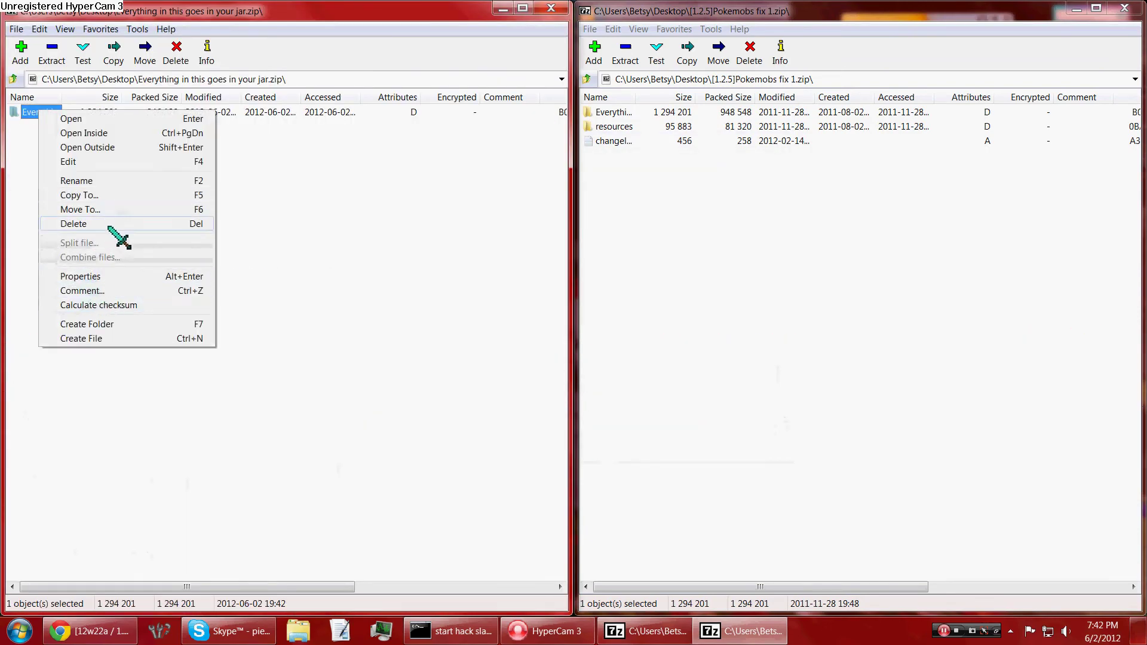
{"action": "left_click", "coordinate": [139, 228]}
{"action": "left_click", "coordinate": [629, 361]}
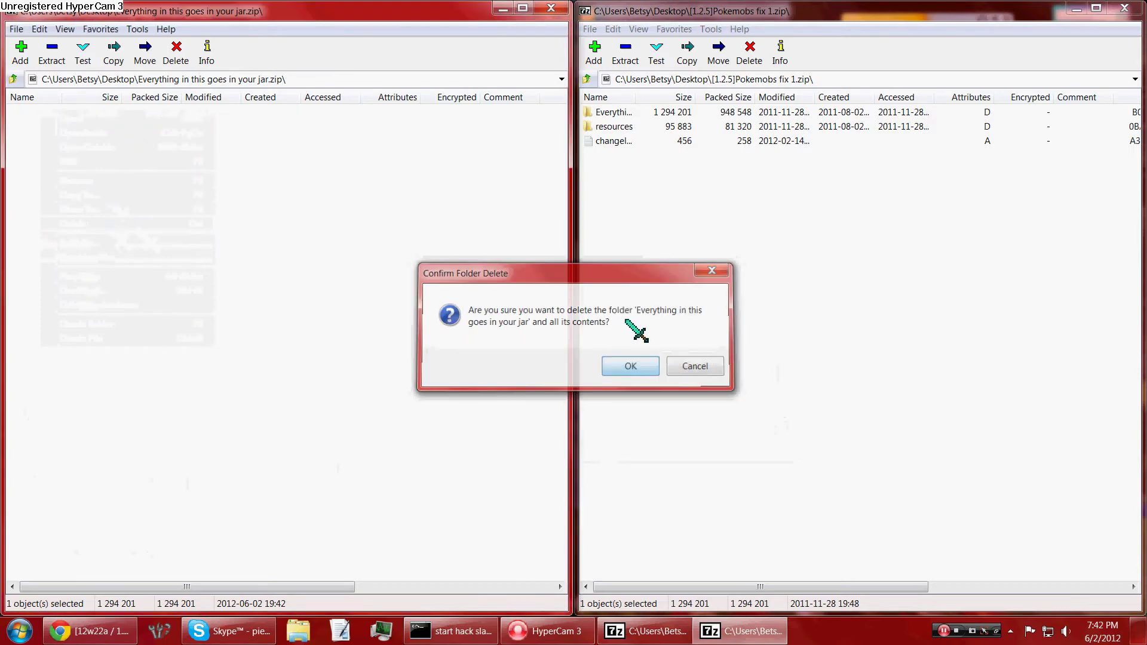
Copy everything inside the Pokemobs archive's "Everything in this goes in your jar" folder into the emptied zip and close both archive windows
{"action": "double_click", "coordinate": [621, 112]}
{"action": "left_click_drag", "start_coordinate": [624, 117], "coordinate": [627, 30]}
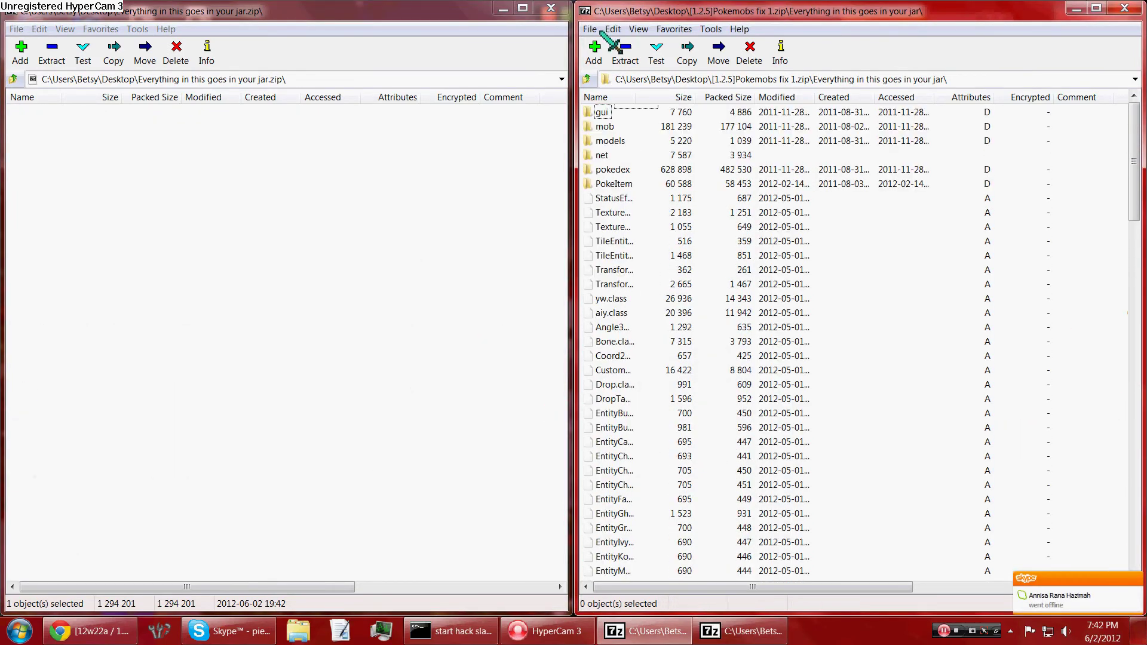
{"action": "left_click_drag", "start_coordinate": [600, 34], "coordinate": [471, 597]}
{"action": "left_click_drag", "start_coordinate": [607, 347], "coordinate": [137, 152]}
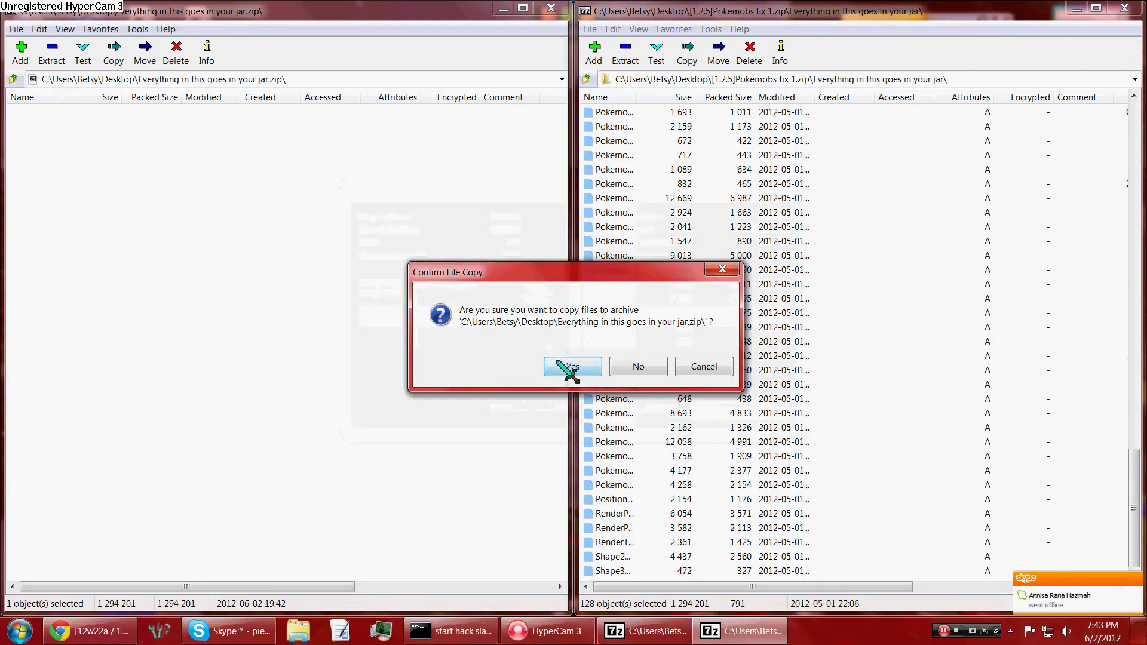
{"action": "left_click", "coordinate": [562, 364]}
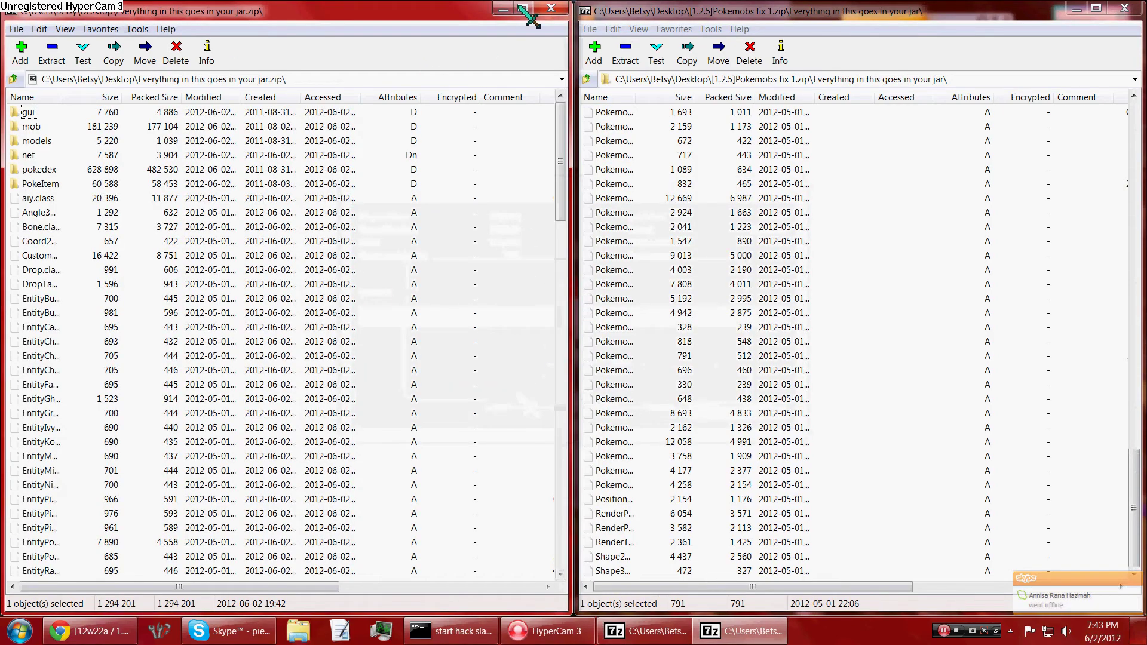
{"action": "left_click", "coordinate": [551, 8]}
{"action": "left_click", "coordinate": [1125, 8]}
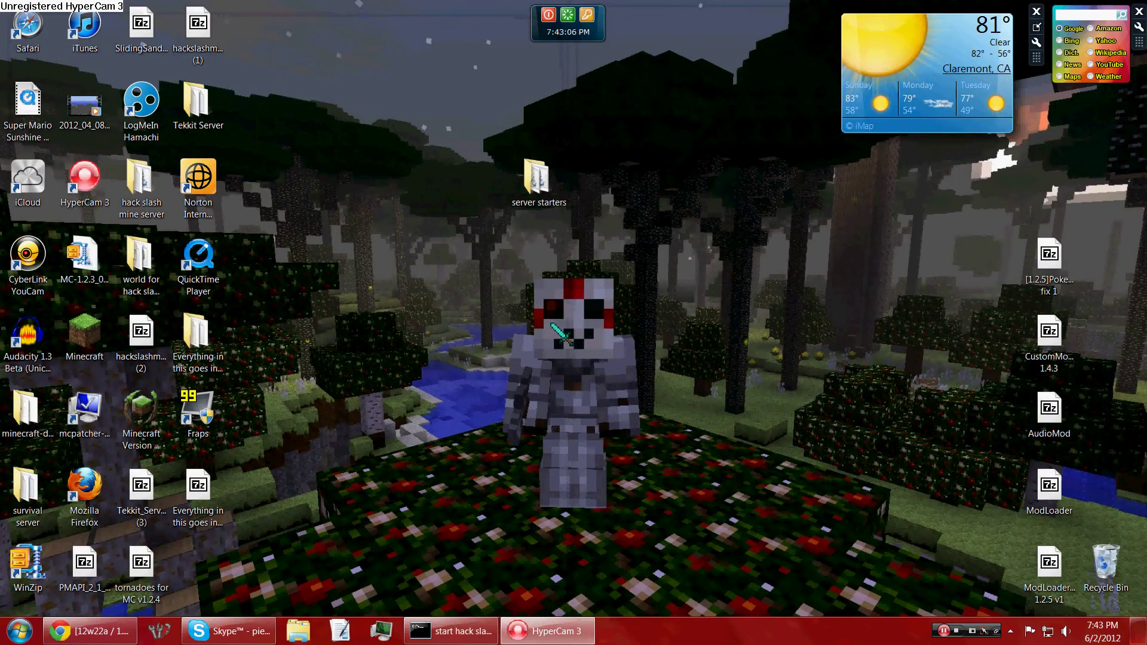
Rename the "Everything in this goes in your jar" zip on the desktop as pokemobs
{"action": "left_click", "coordinate": [190, 513]}
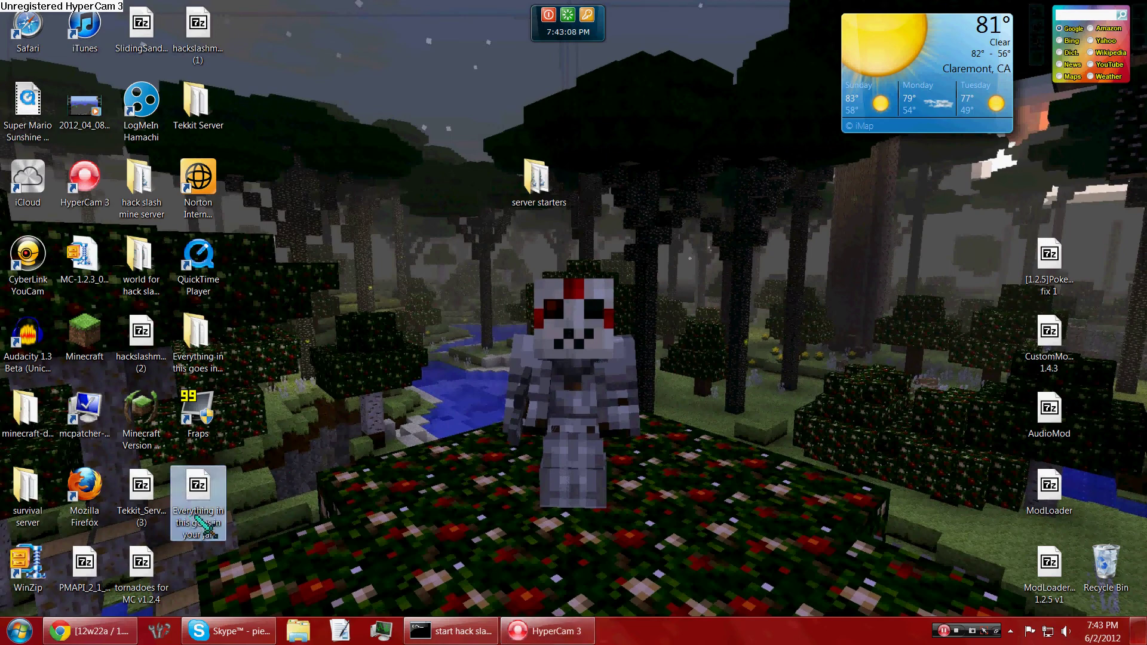
{"action": "left_click", "coordinate": [202, 523]}
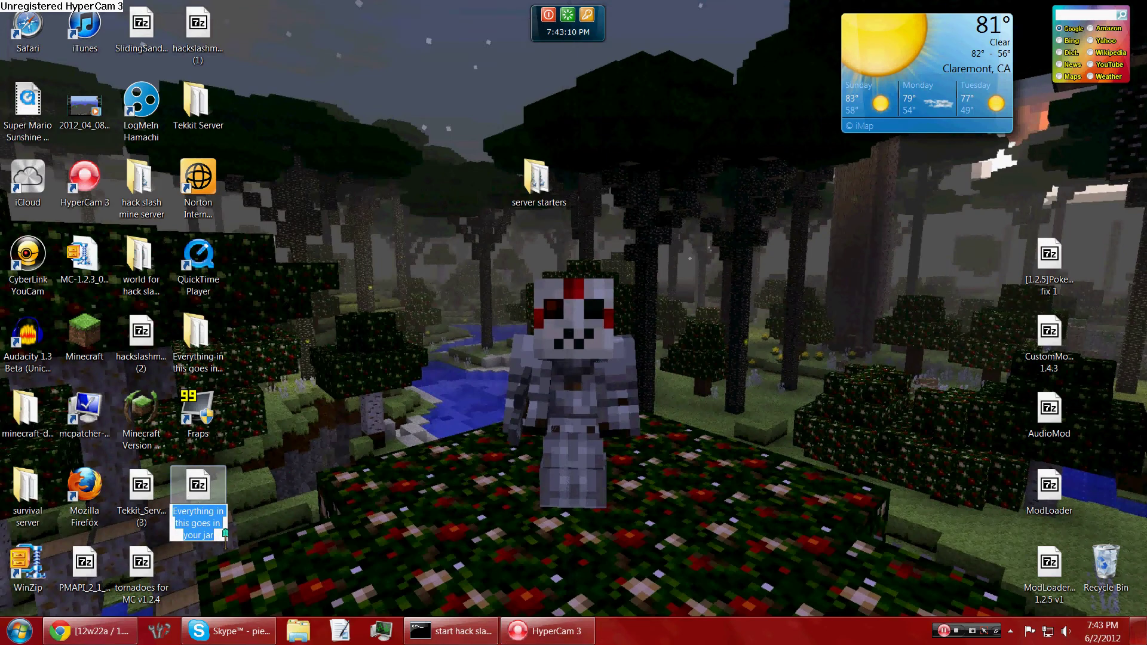
{"action": "type", "text": "poke"}
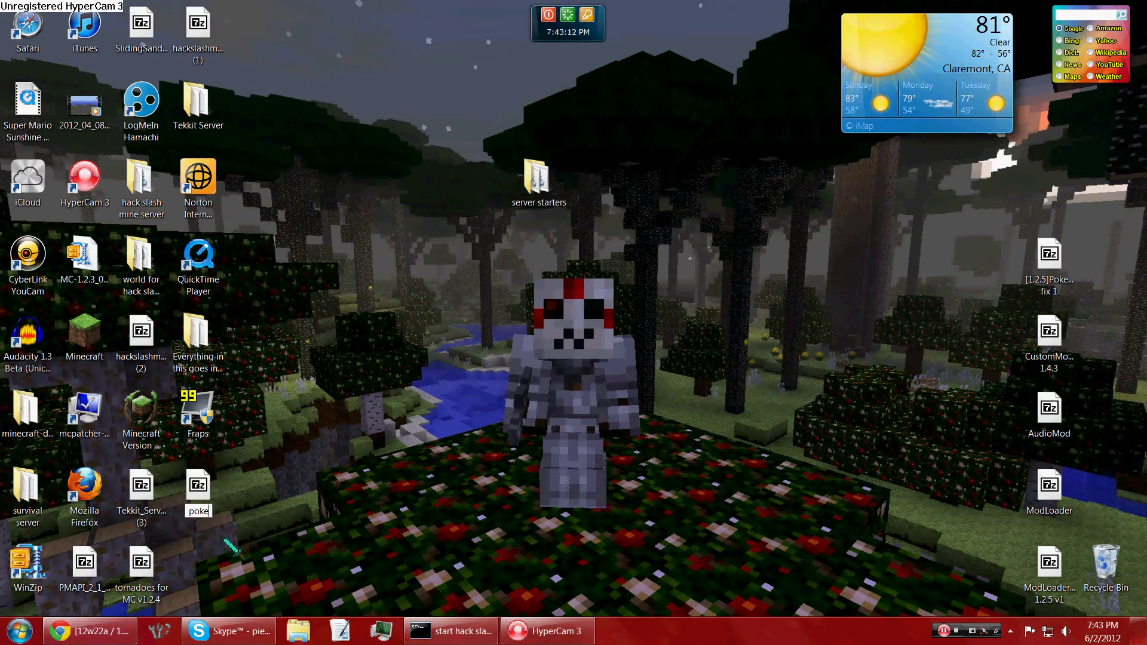
{"action": "type", "text": "mobs"}
{"action": "key", "text": "Return"}
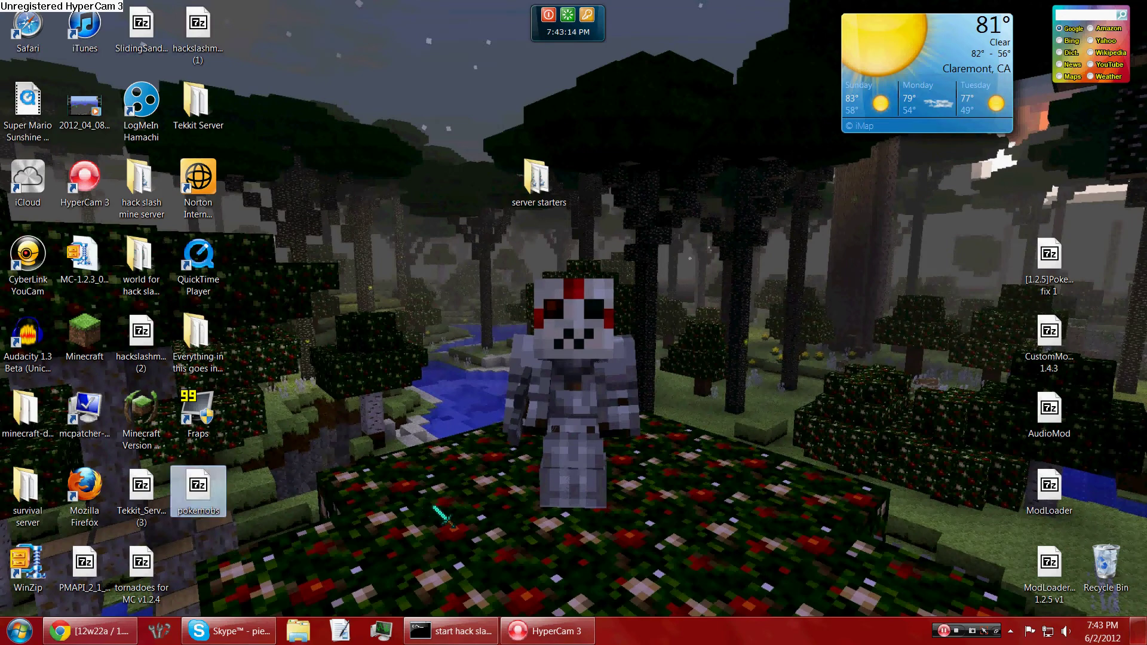
Move the [1.2.5]Pokemobs fix 1 archive aside on the desktop and place the pokemobs zip above CustomMobSpawner 1.4.3
{"action": "left_click_drag", "start_coordinate": [206, 501], "coordinate": [1042, 197]}
{"action": "left_click_drag", "start_coordinate": [1047, 262], "coordinate": [855, 179]}
{"action": "left_click_drag", "start_coordinate": [1049, 179], "coordinate": [1053, 262]}
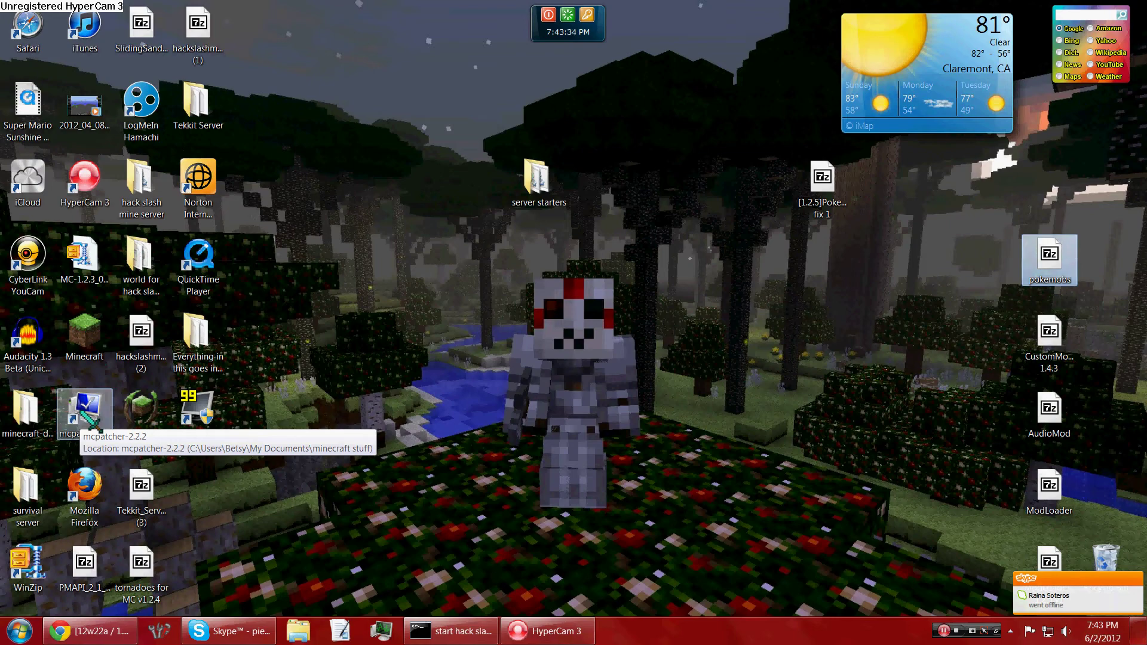
Open MCPatcher 2.2.2, dismiss the modded jar warning, and unpatch Minecraft to restore the original minecraft.jar
{"action": "left_click", "coordinate": [90, 419]}
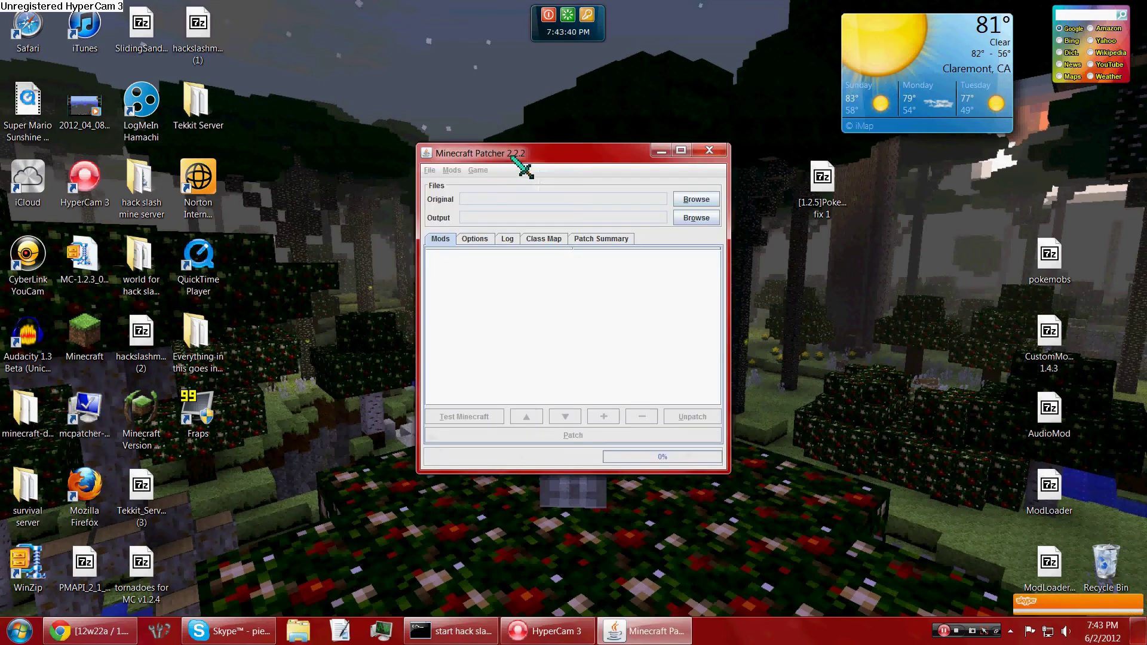
{"action": "left_click_drag", "start_coordinate": [512, 153], "coordinate": [356, 154]}
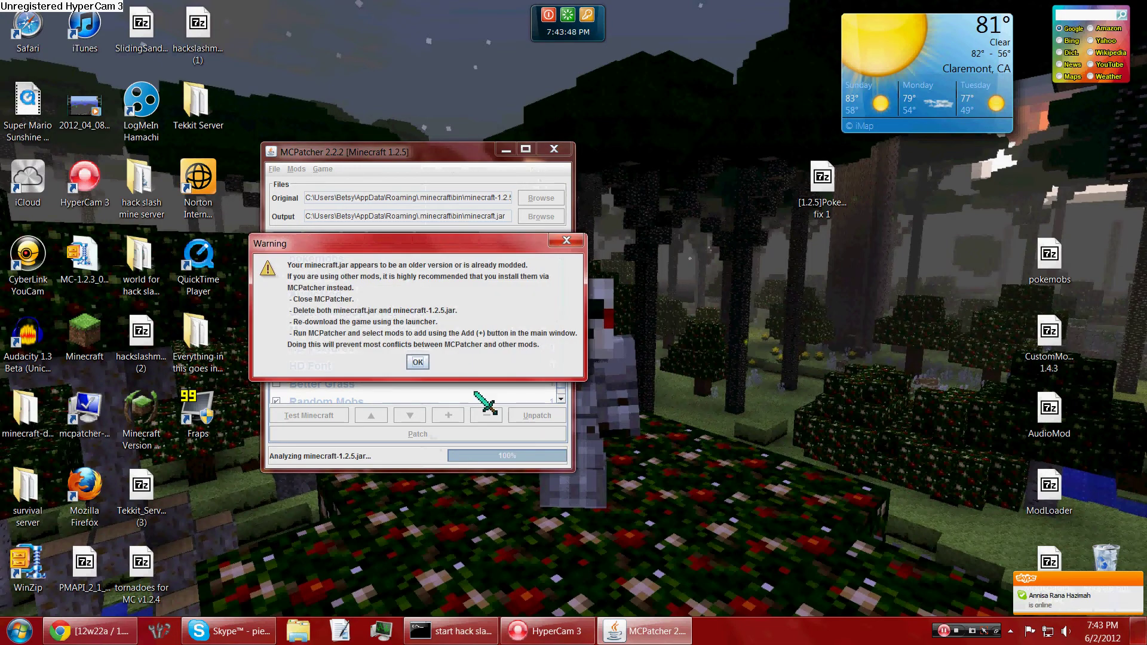
{"action": "left_click", "coordinate": [418, 362]}
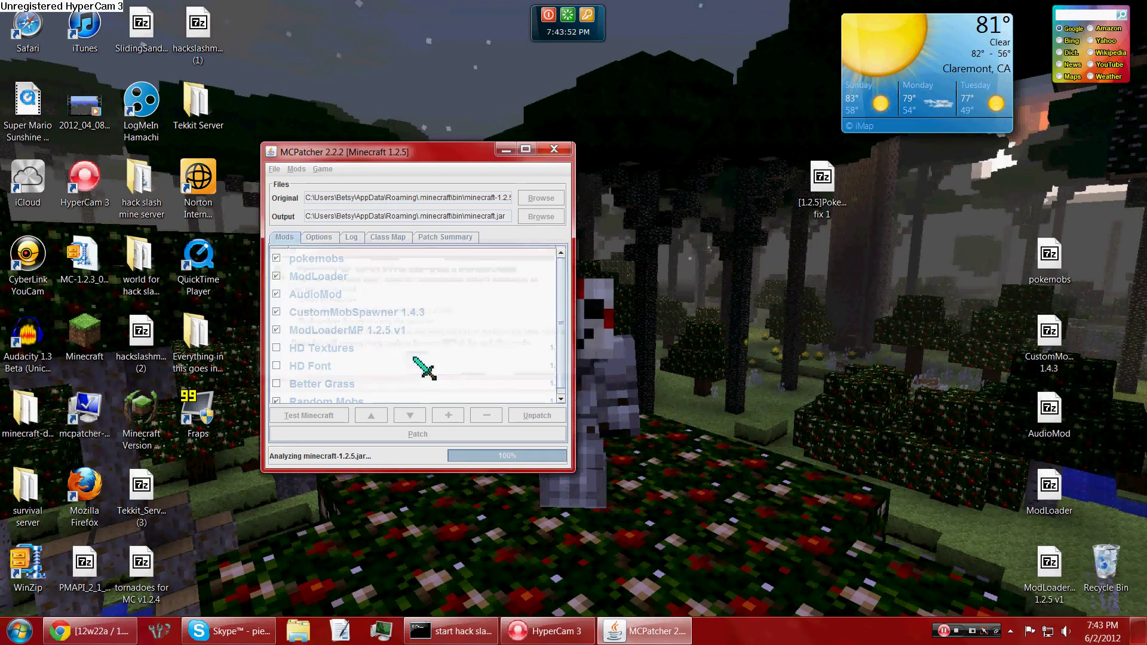
{"action": "left_click", "coordinate": [525, 416]}
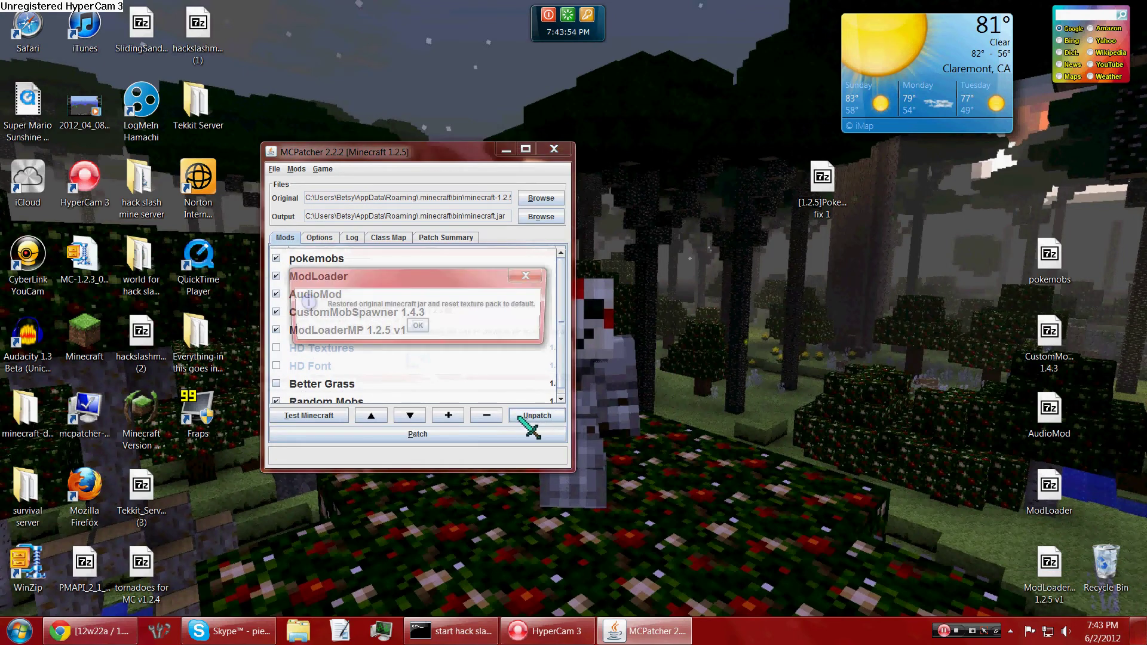
{"action": "left_click", "coordinate": [418, 325]}
{"action": "left_click", "coordinate": [293, 169]}
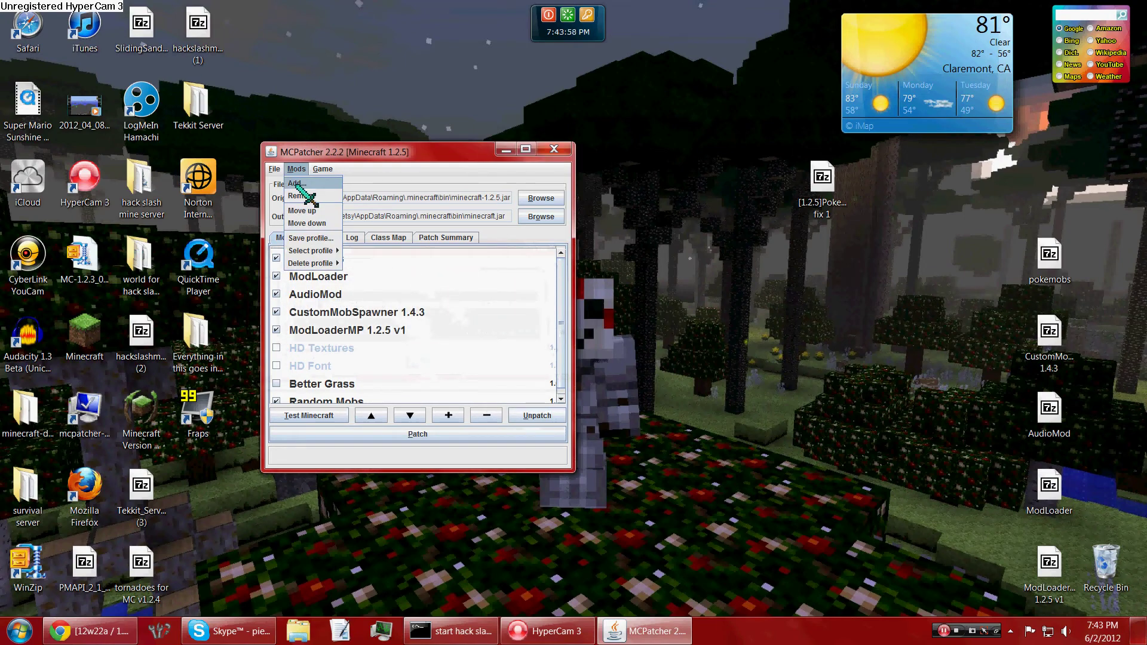
{"action": "left_click", "coordinate": [296, 184]}
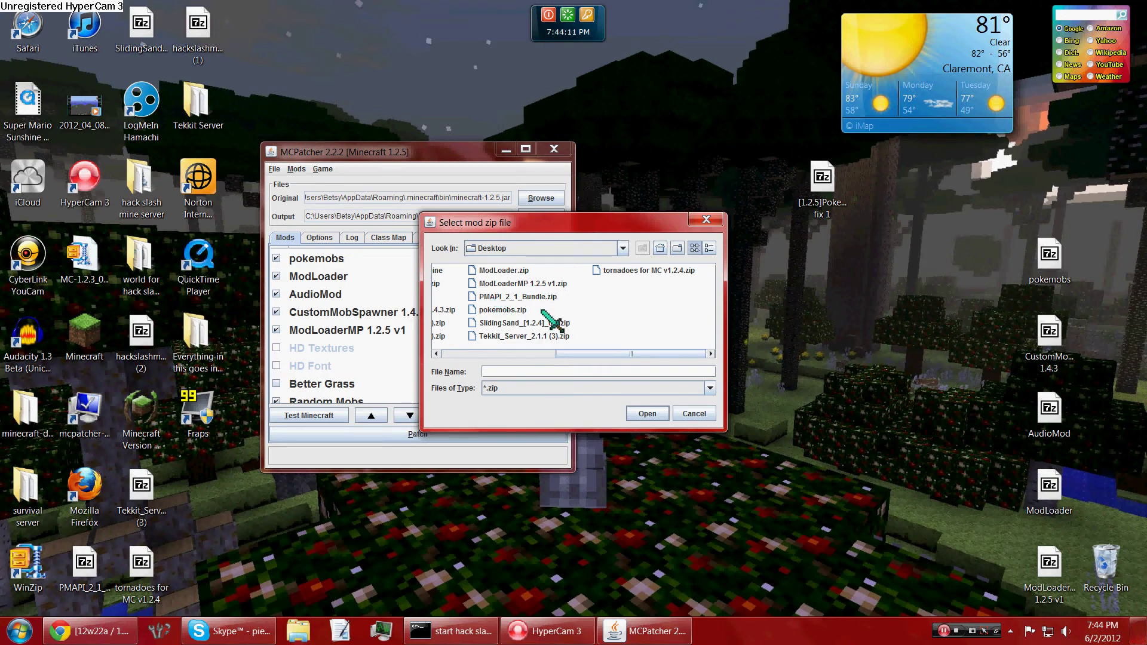
{"action": "left_click_drag", "start_coordinate": [591, 353], "coordinate": [539, 355]}
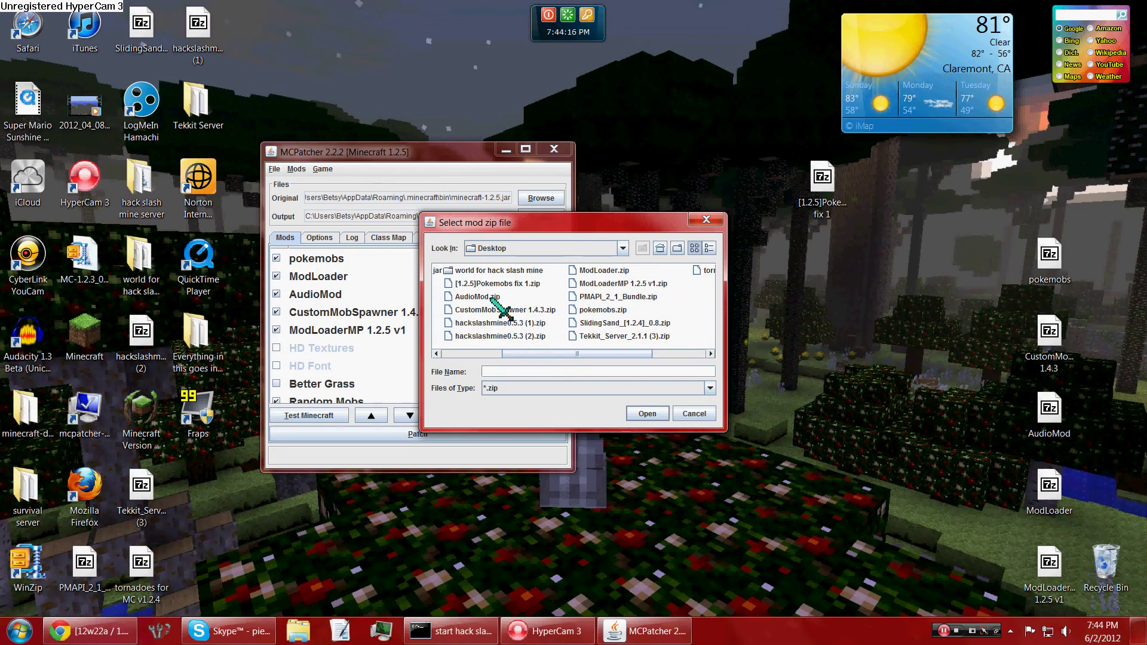
{"action": "left_click", "coordinate": [604, 271]}
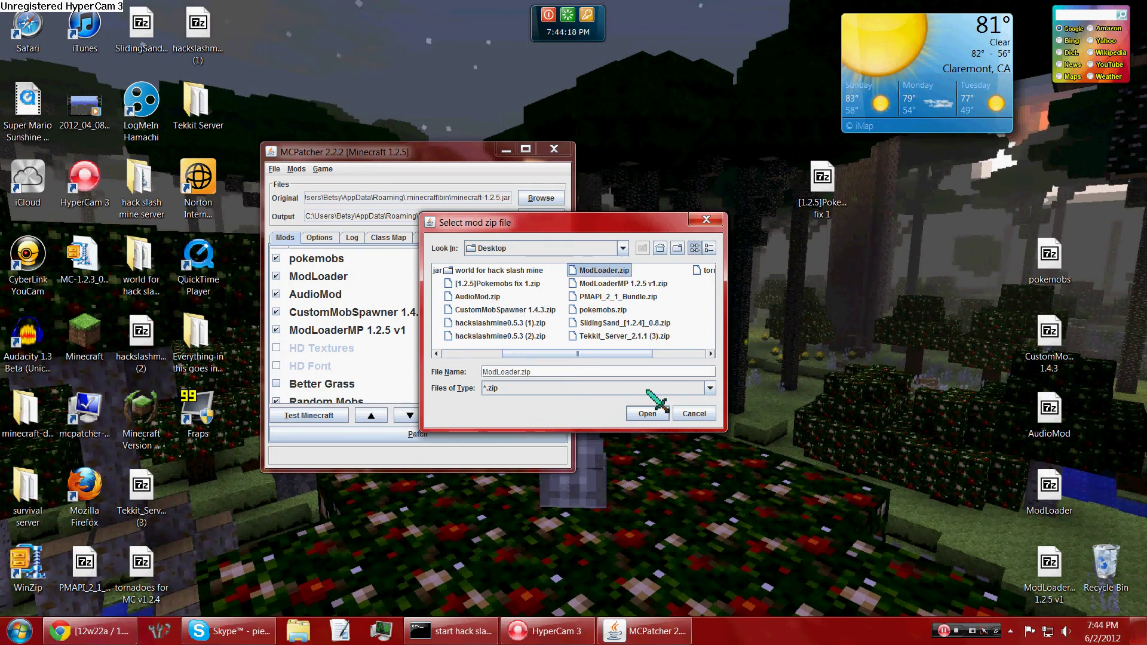
{"action": "left_click", "coordinate": [693, 413]}
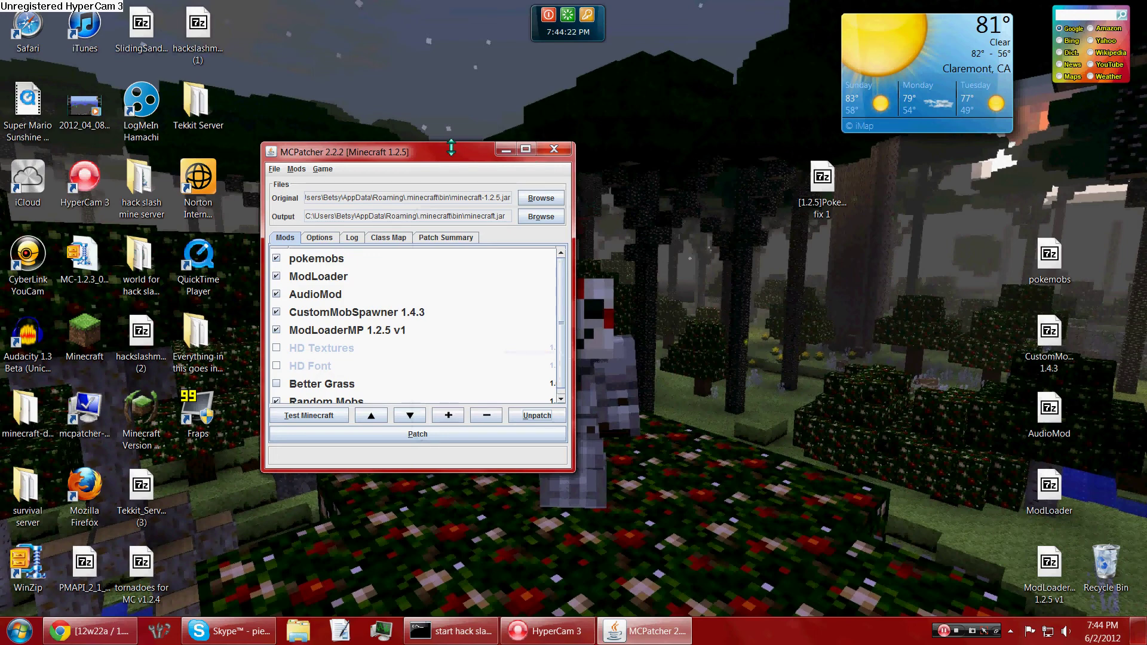
Patch minecraft.jar with the checked mods, continuing despite the mod conflicts, and launch a test of Minecraft
{"action": "left_click", "coordinate": [365, 437]}
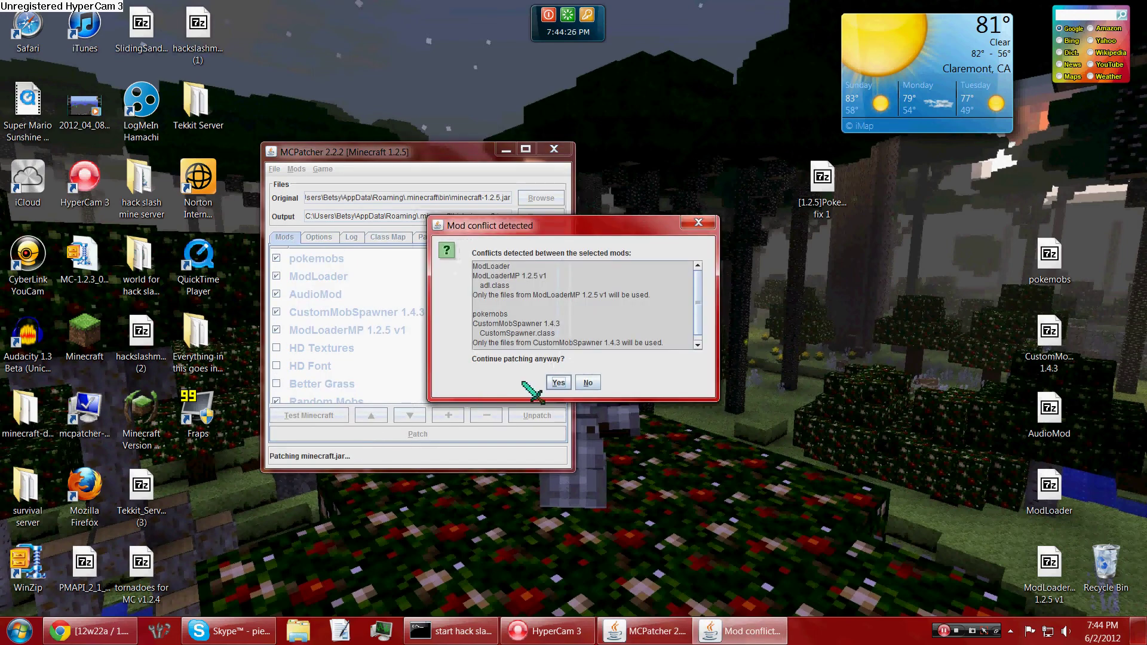
{"action": "left_click", "coordinate": [558, 382]}
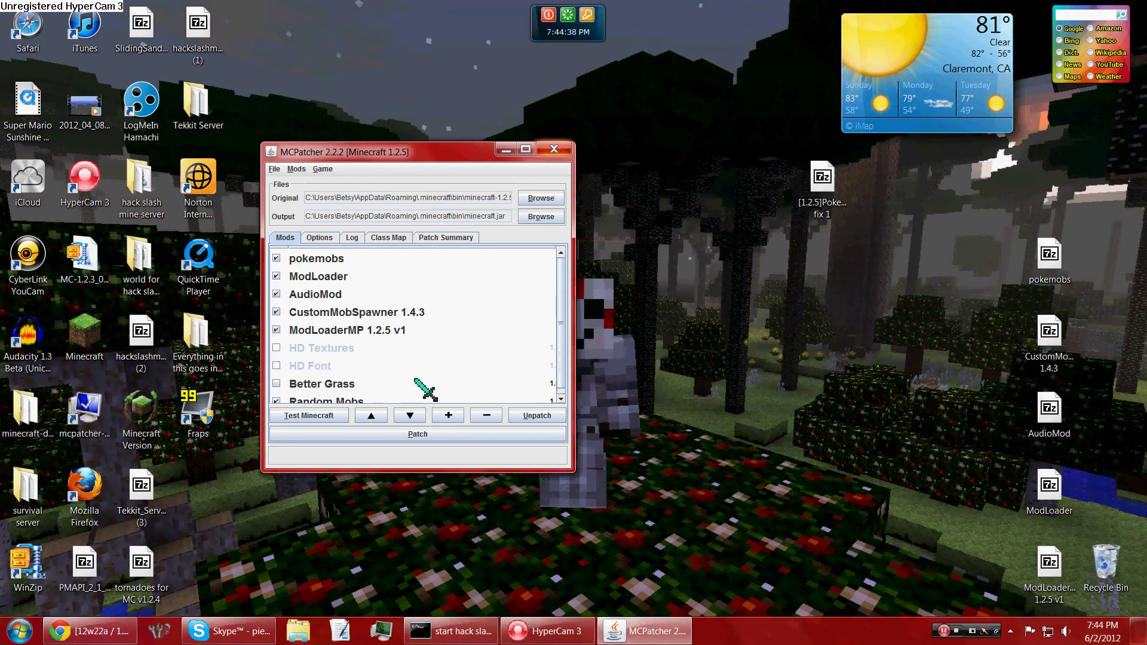
{"action": "left_click", "coordinate": [342, 417]}
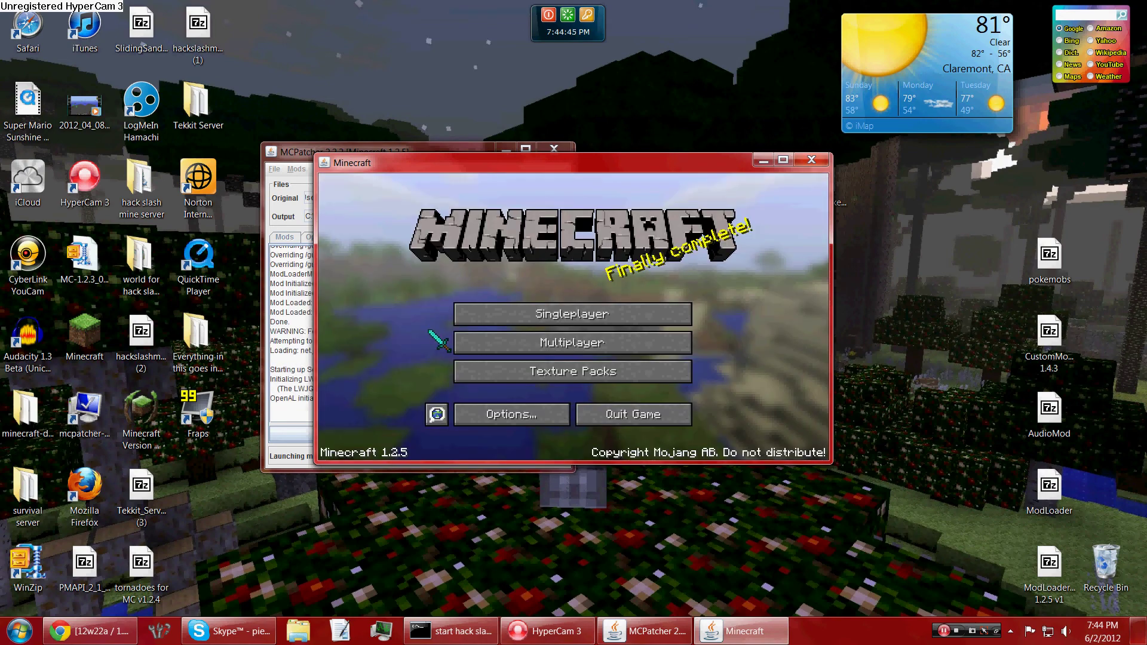
Load the singleplayer world "pokemobs world"
{"action": "left_click", "coordinate": [519, 312]}
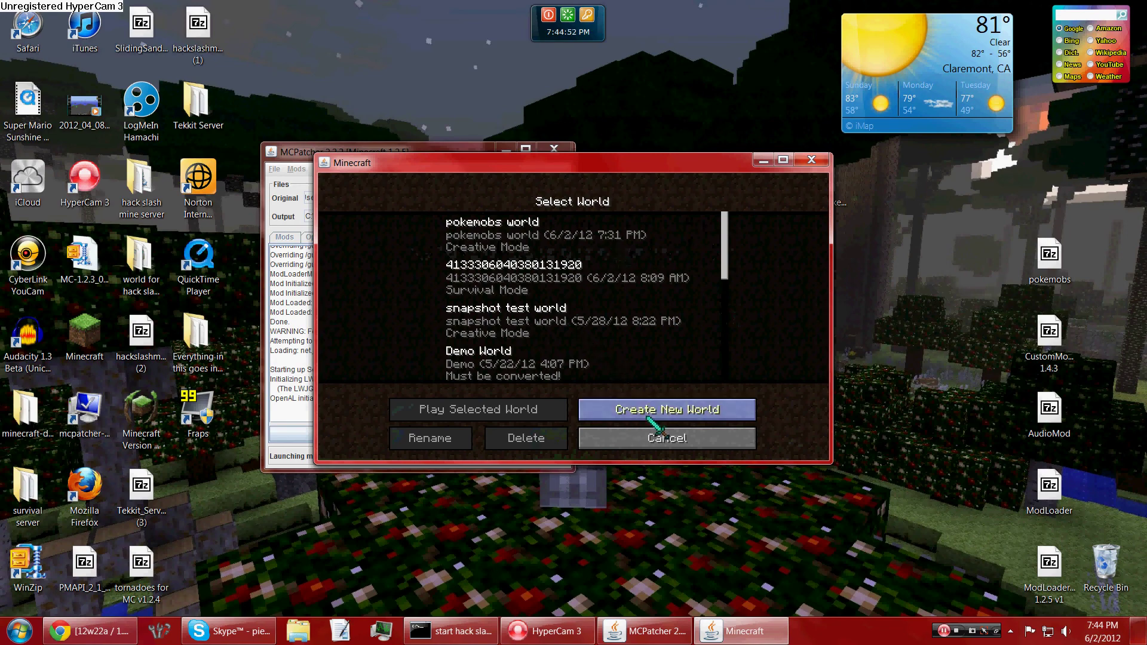
{"action": "left_click", "coordinate": [594, 246]}
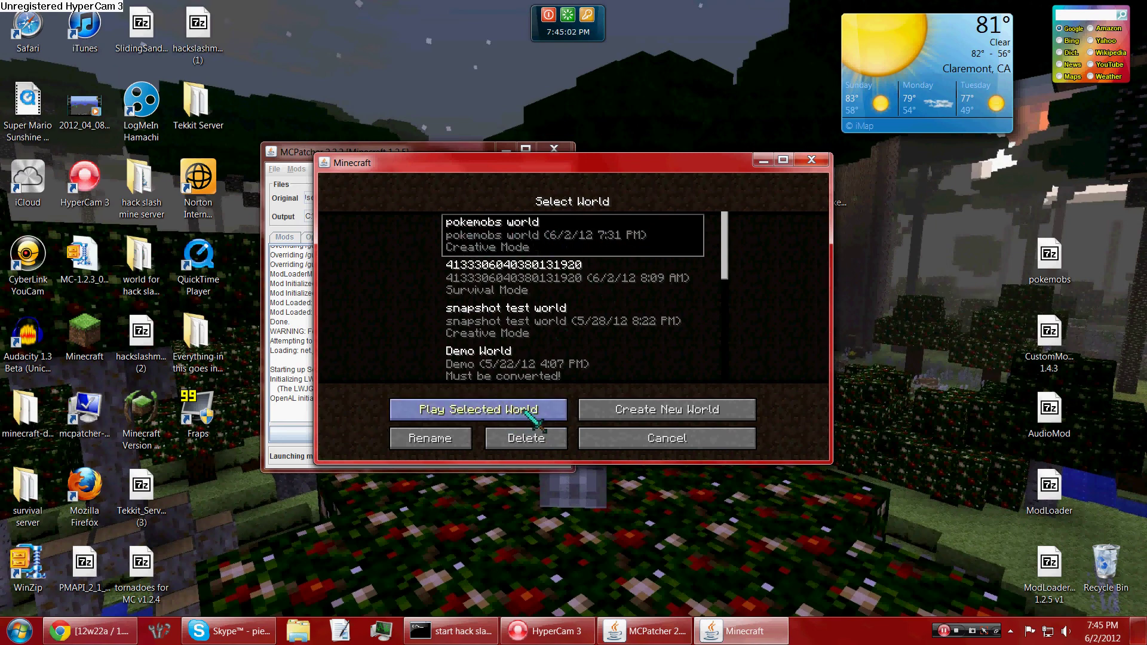
{"action": "left_click", "coordinate": [478, 409]}
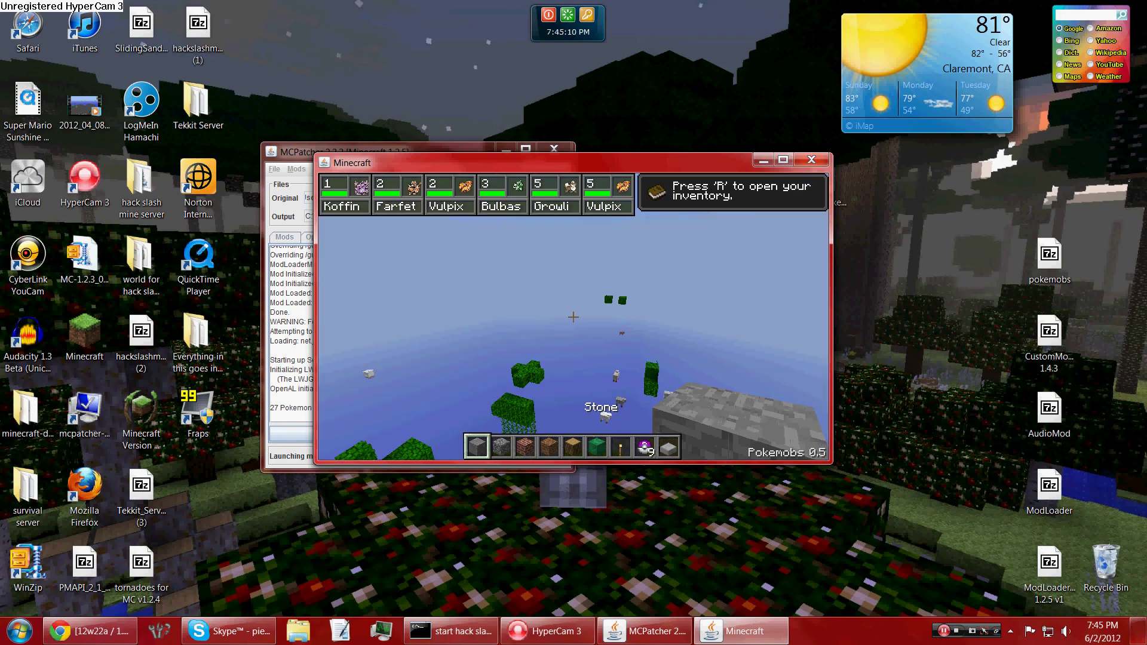
Look around the modded world, pausing and resuming the game, and save and quit to the title screen
{"action": "key", "text": "Escape"}
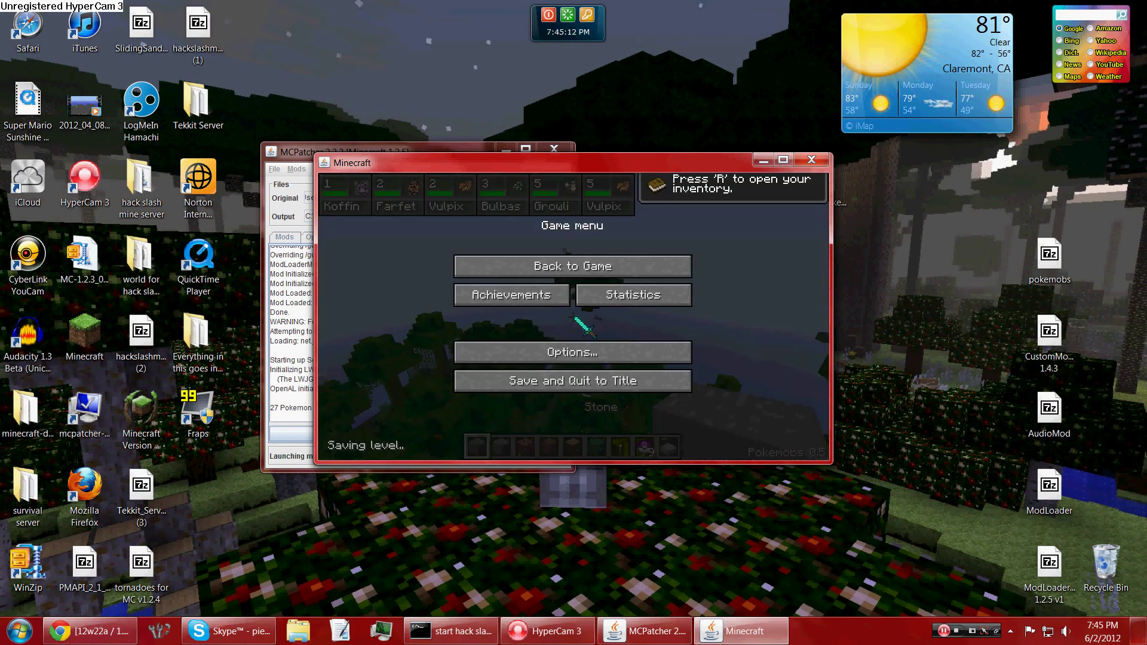
{"action": "left_click", "coordinate": [610, 266]}
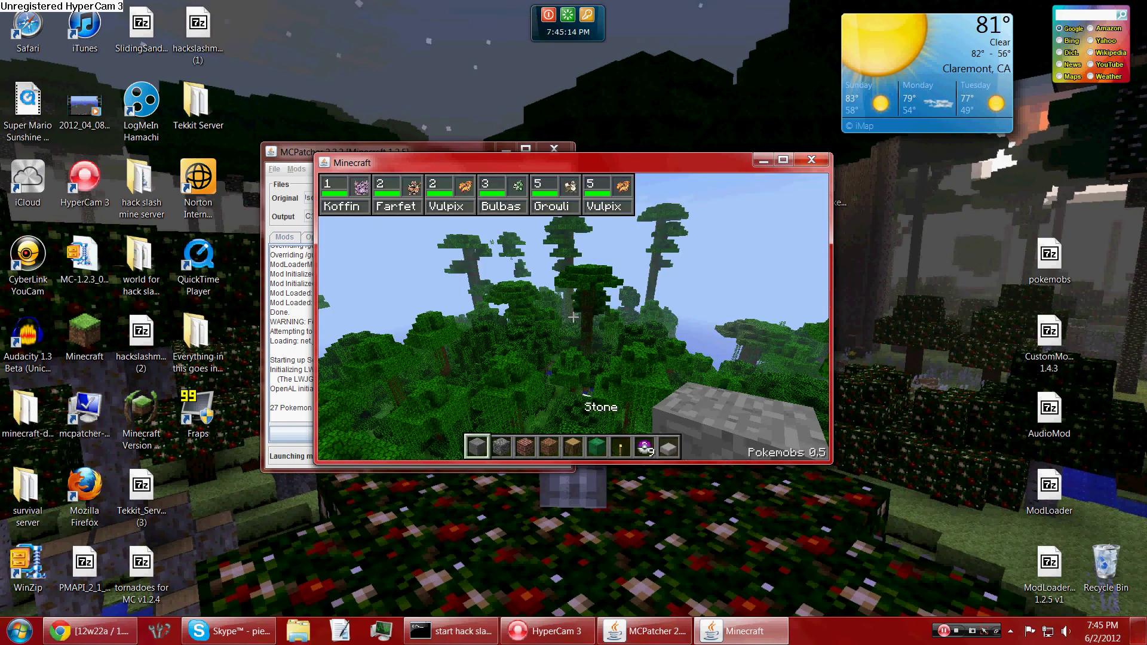
{"action": "key", "text": "Escape"}
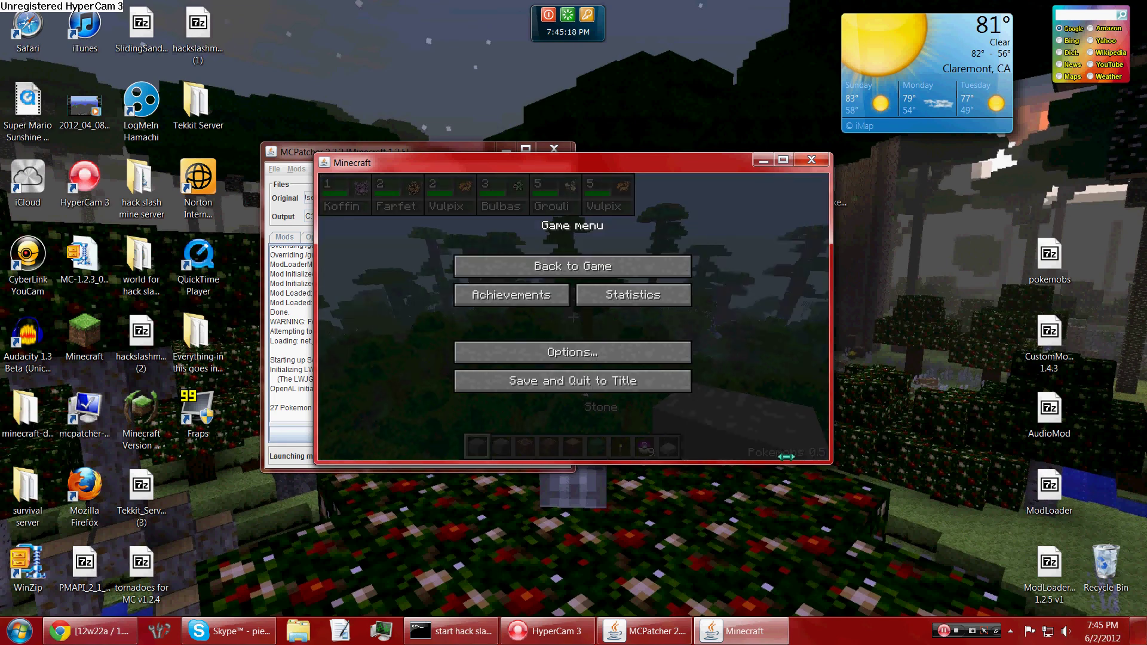
{"action": "left_click", "coordinate": [611, 266]}
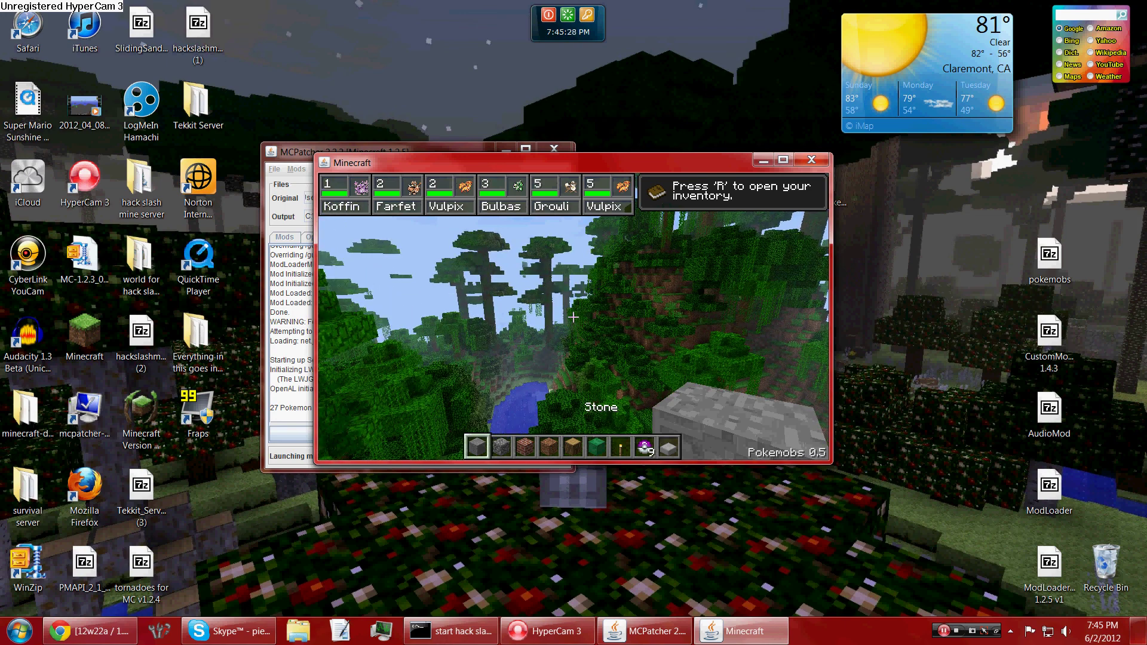
{"action": "key", "text": "Escape"}
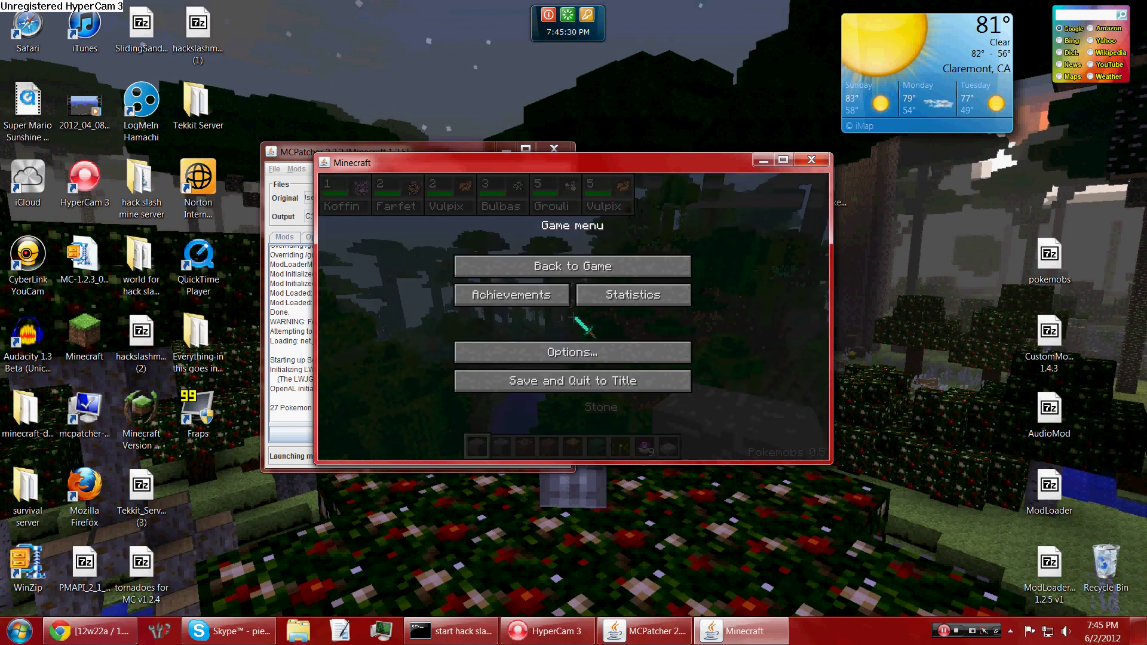
{"action": "left_click", "coordinate": [609, 382]}
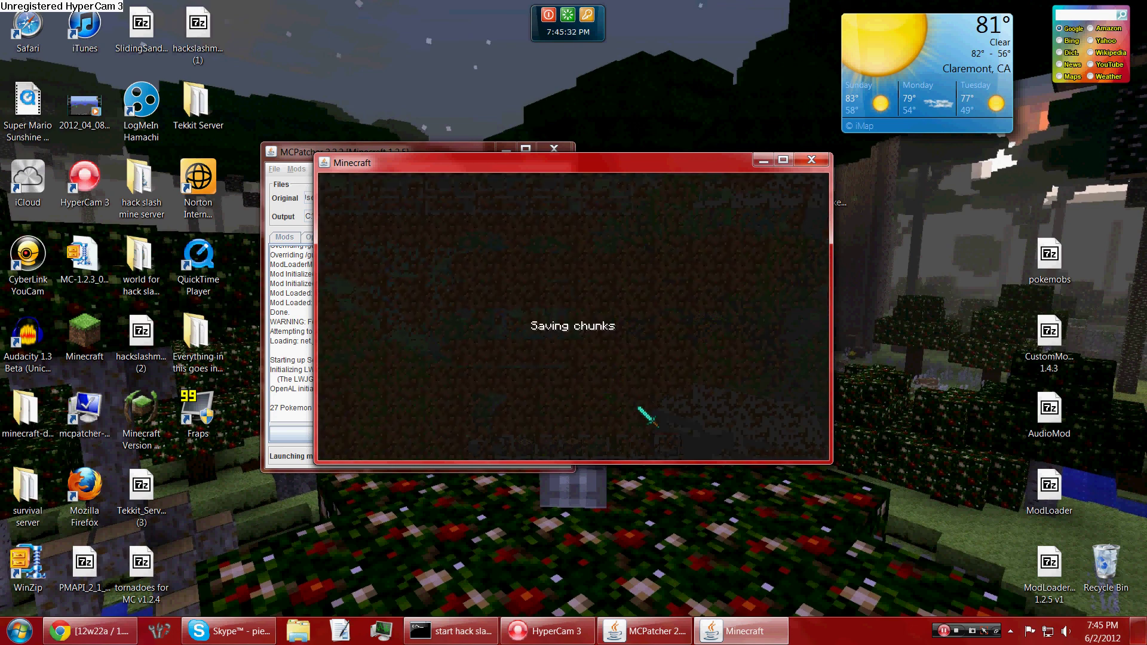